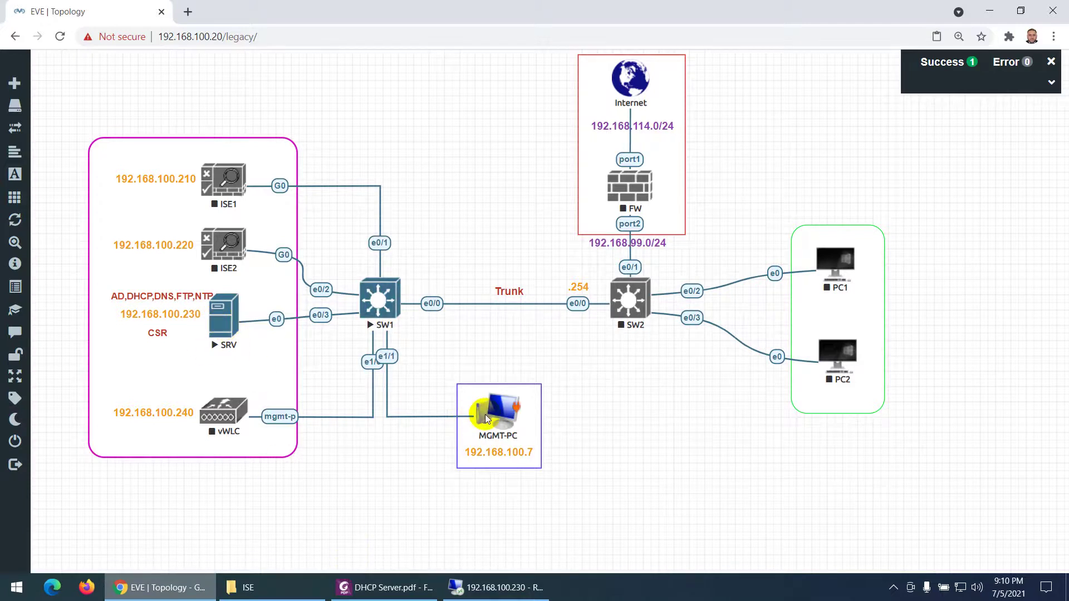
- Switch to the remote desktop session on server 192.168.100.230
left_click(487, 588)
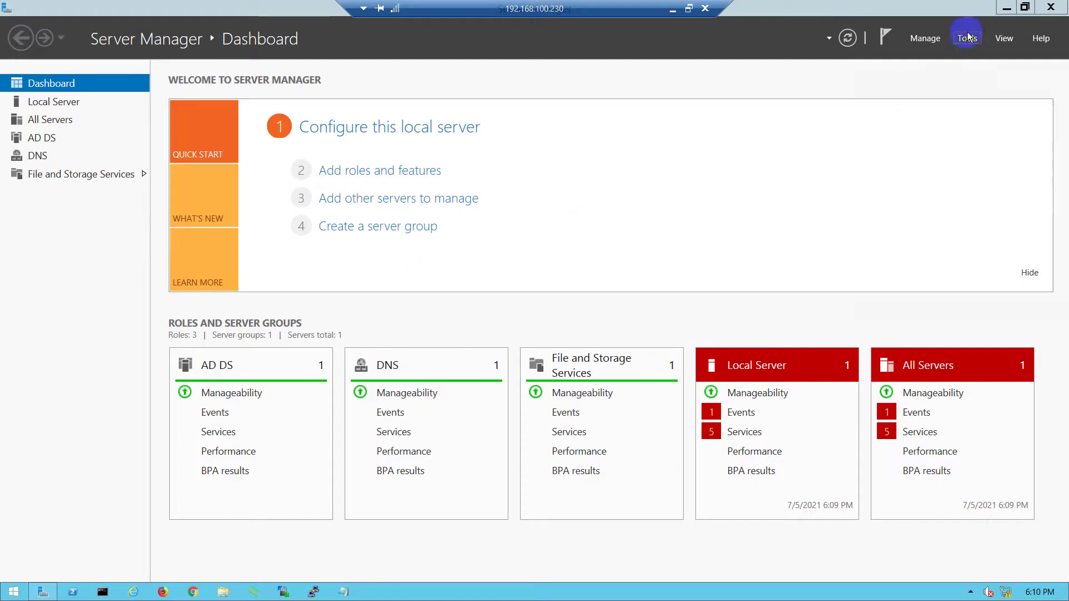
- Start the Add Roles and Features wizard for a role-based installation on srv.test.local
left_click(966, 38)
left_click(925, 38)
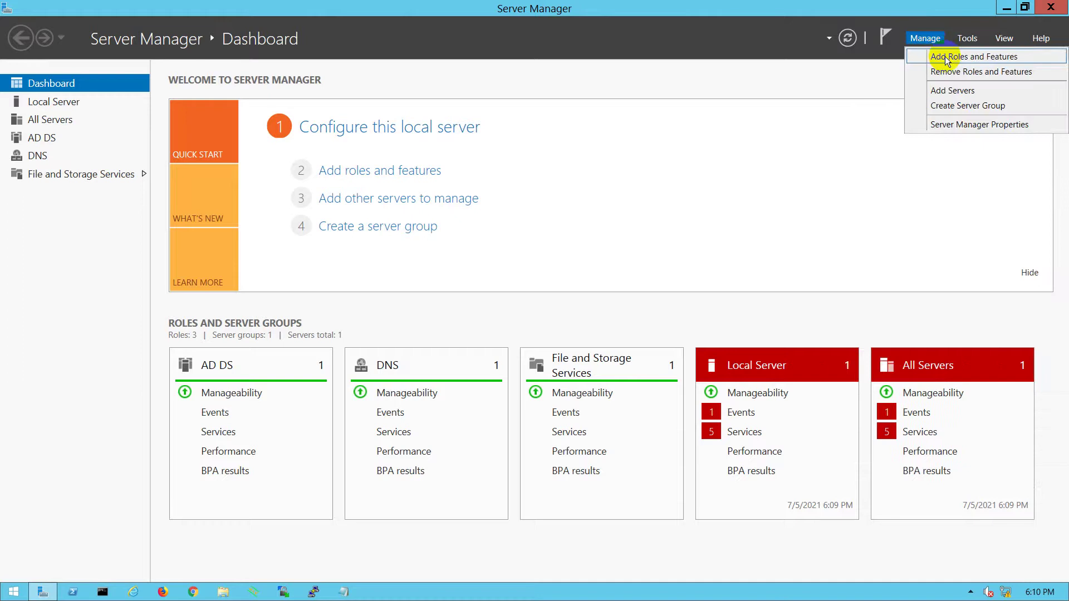
left_click(398, 177)
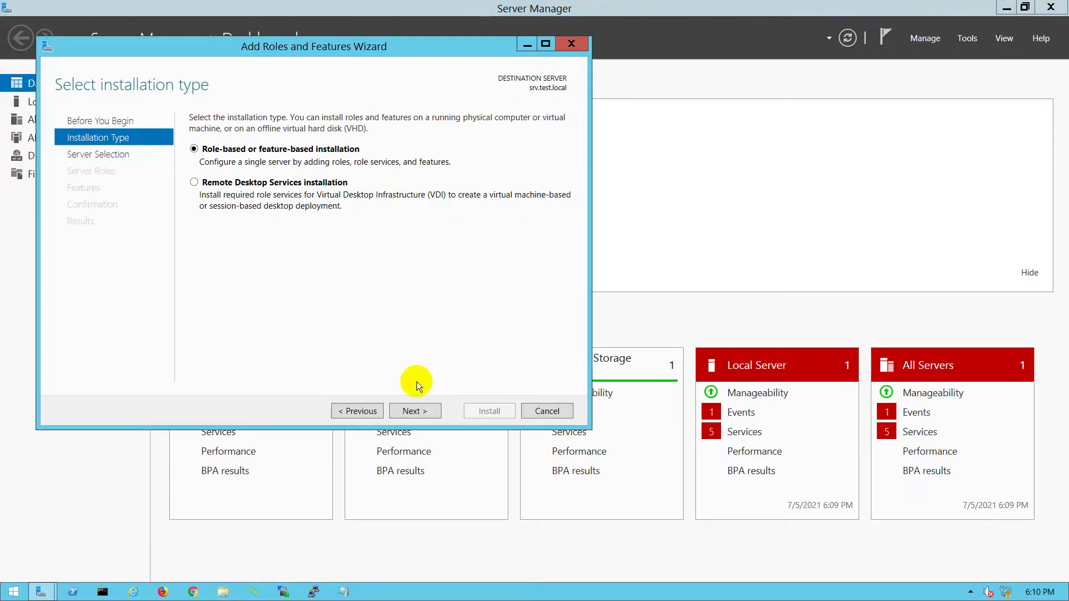
left_click(414, 417)
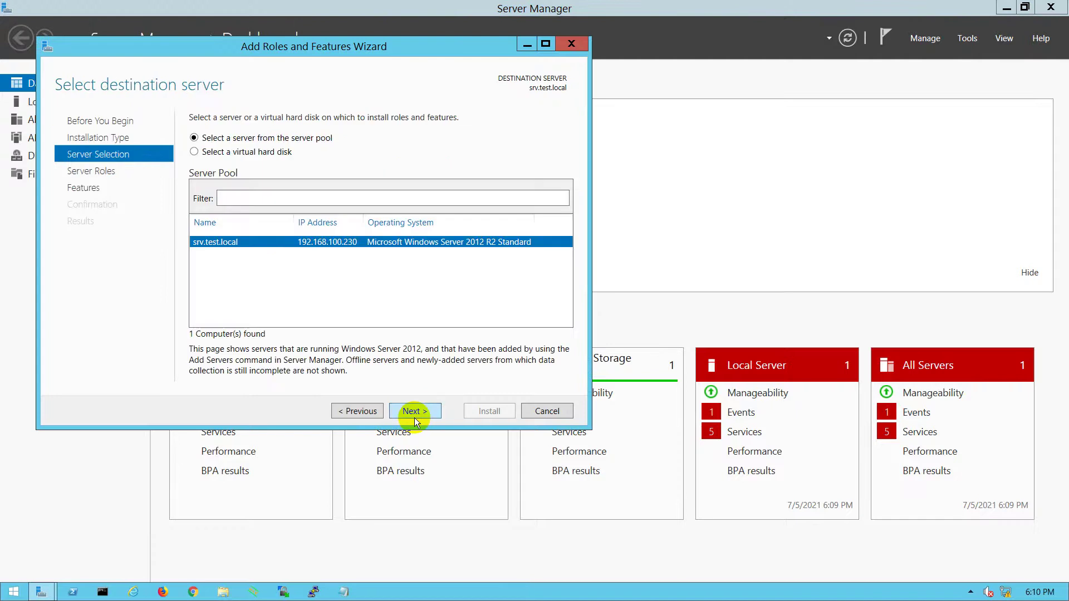
left_click(413, 411)
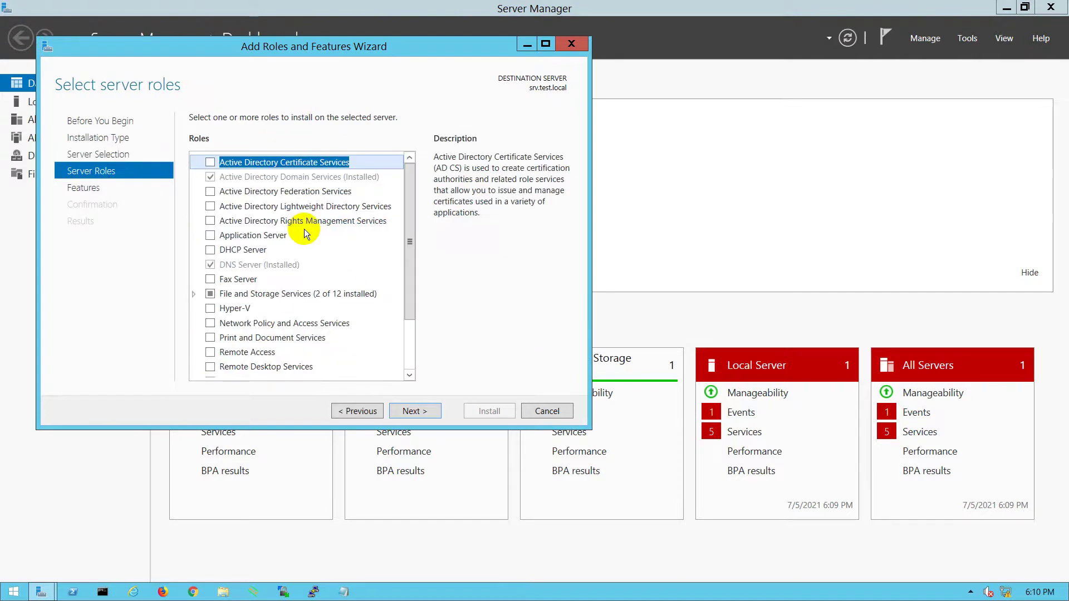
- Tick DHCP Server with its required management tools and continue to the Confirmation page
left_click(212, 251)
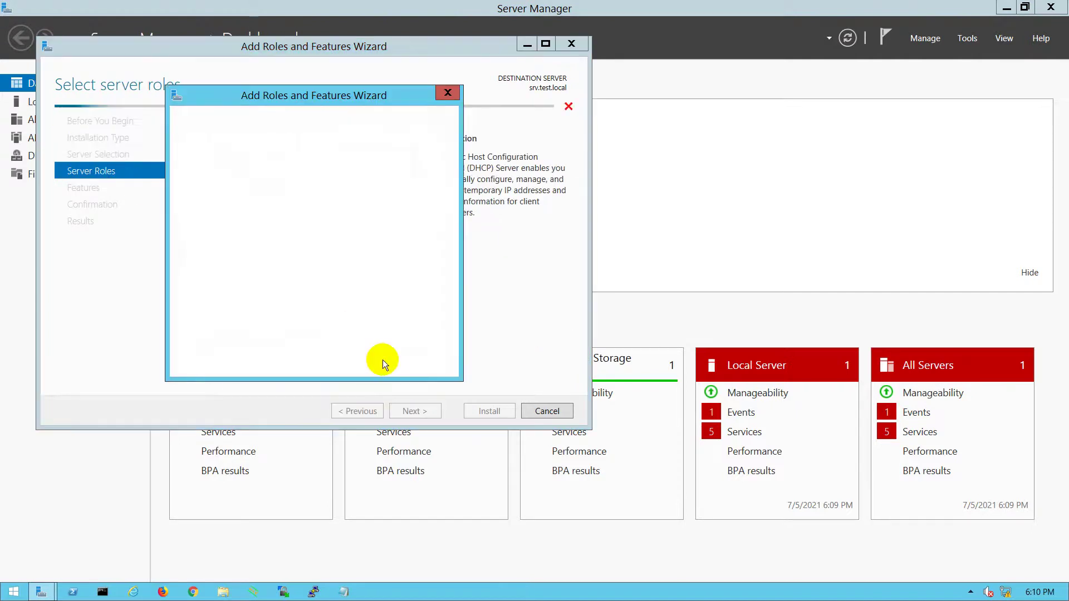
left_click(365, 348)
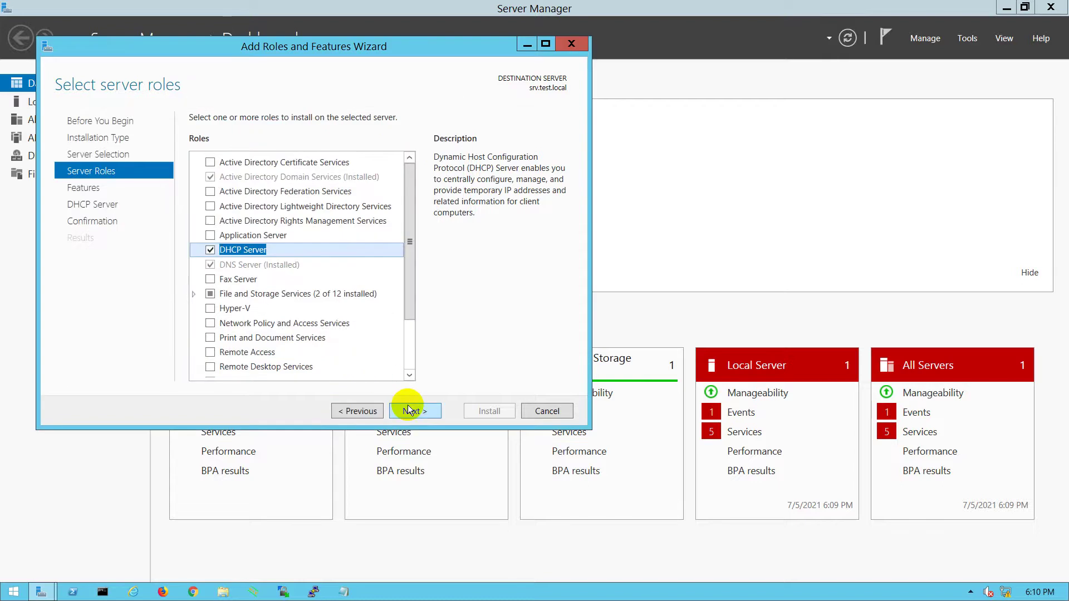
left_click(411, 412)
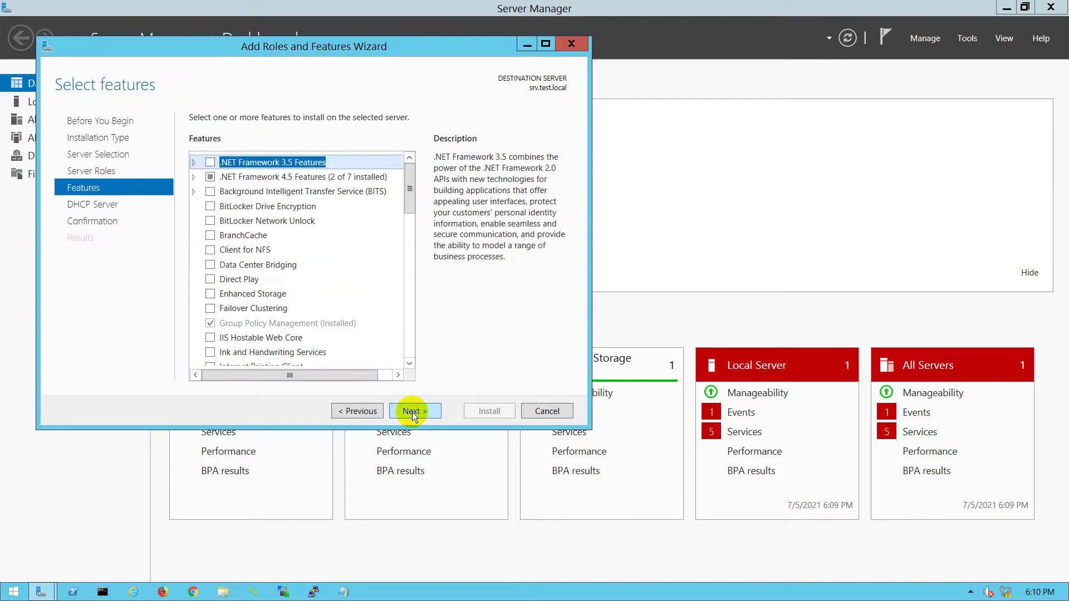
left_click(412, 411)
left_click(412, 412)
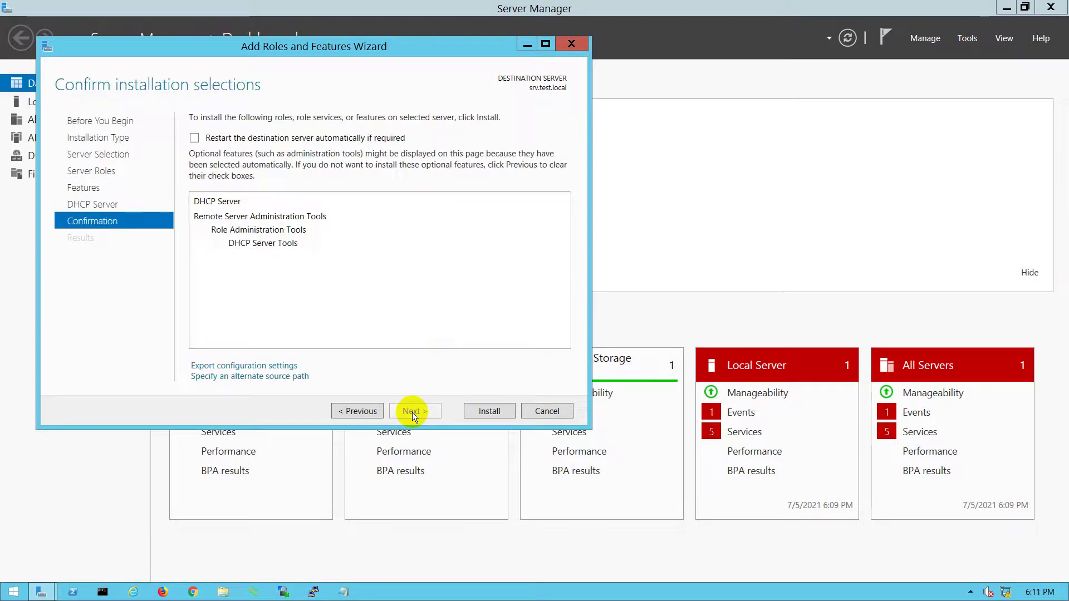
- Install DHCP Server and its tools, then minimize the remote session to the EVE-NG desktop
left_click(487, 411)
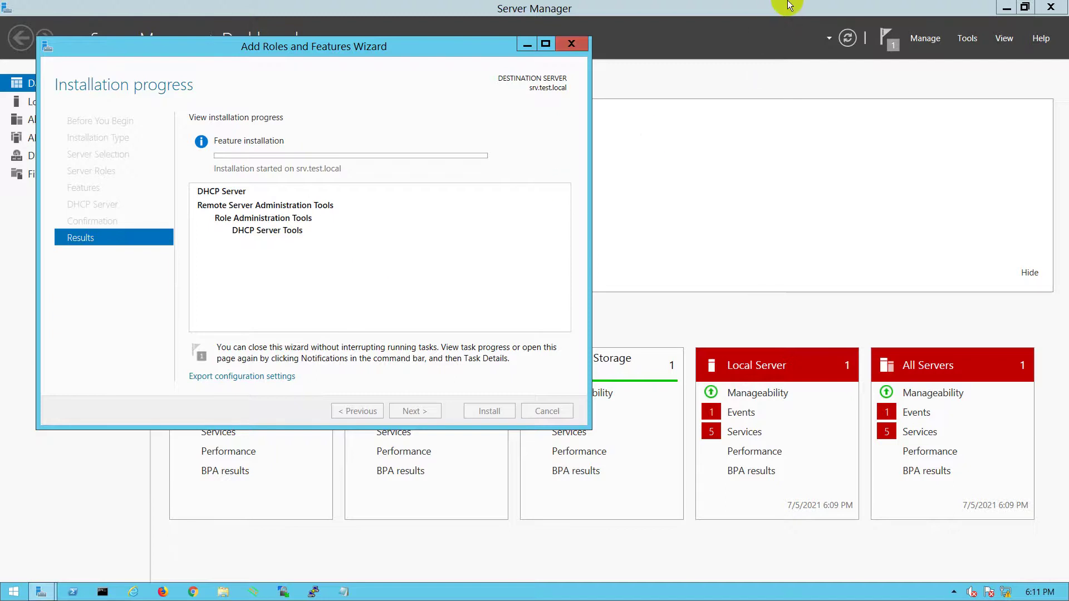
mouse_move(740, 7)
left_click(674, 11)
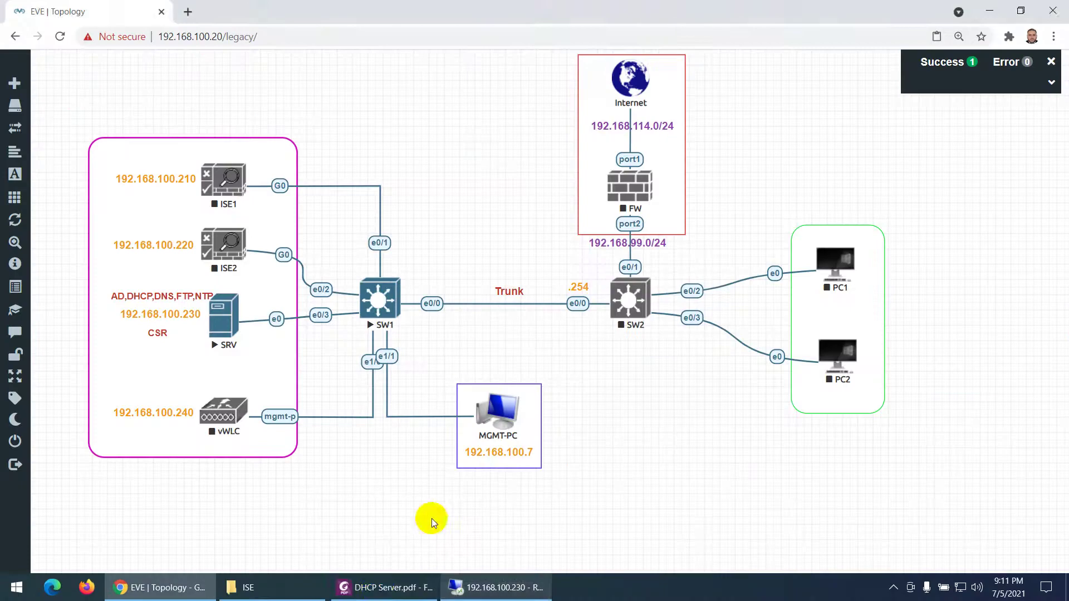
- Open DHCP Server.pdf and read down to the Installation progress screenshot on page 3
left_click(384, 587)
scroll(446, 367, "down", 3)
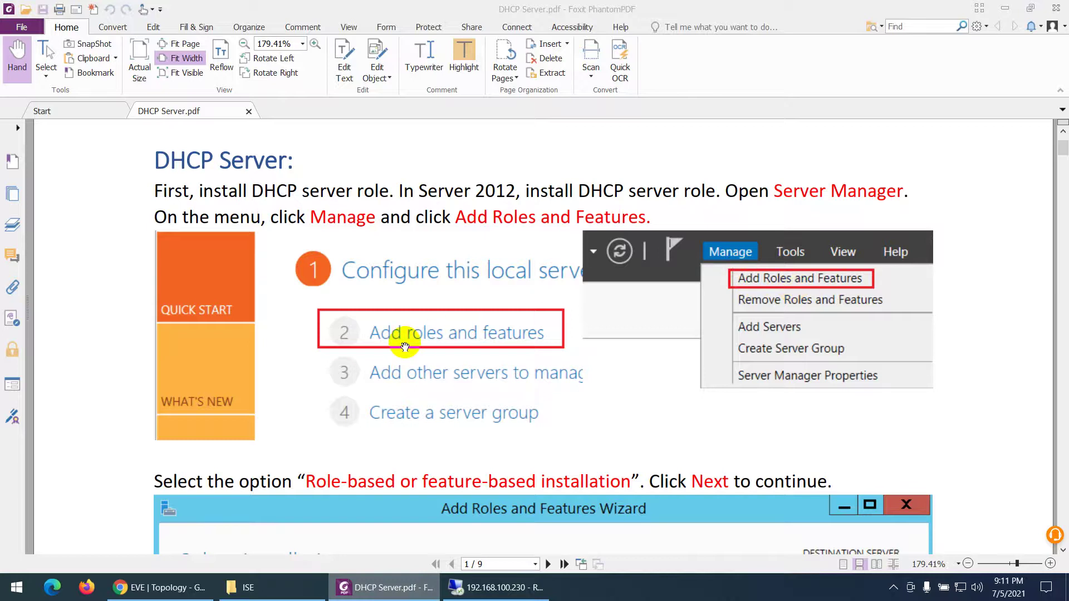
scroll(434, 312, "down", 3)
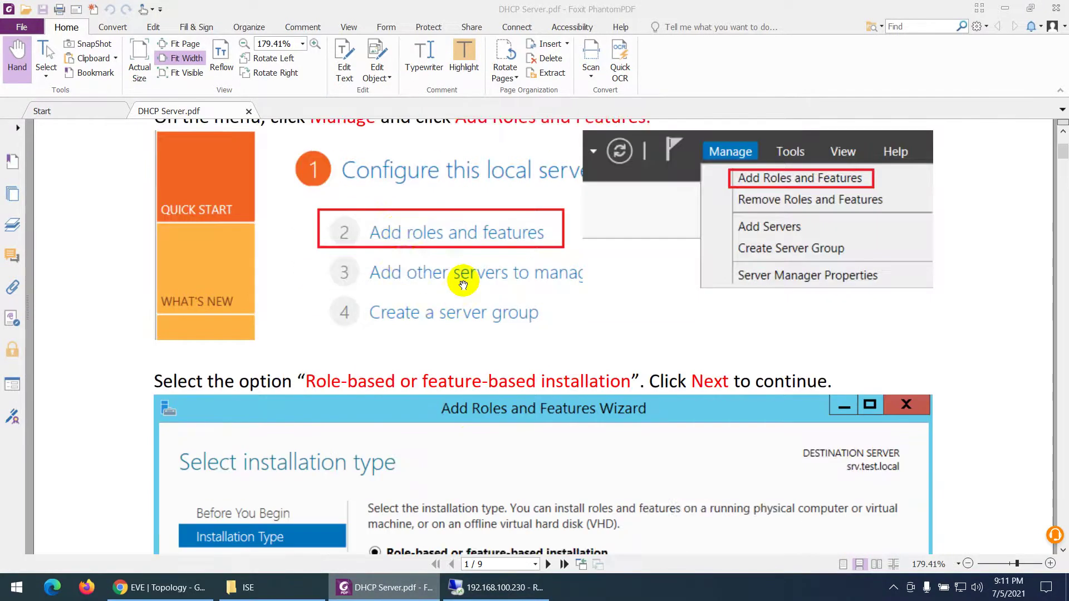
scroll(463, 285, "down", 6)
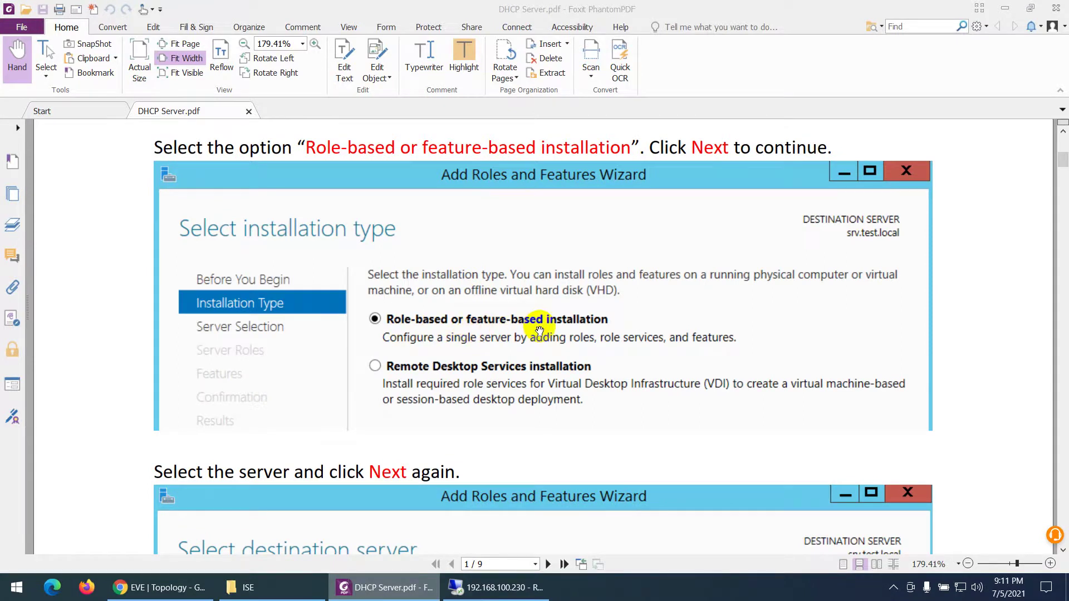
scroll(539, 330, "down", 11)
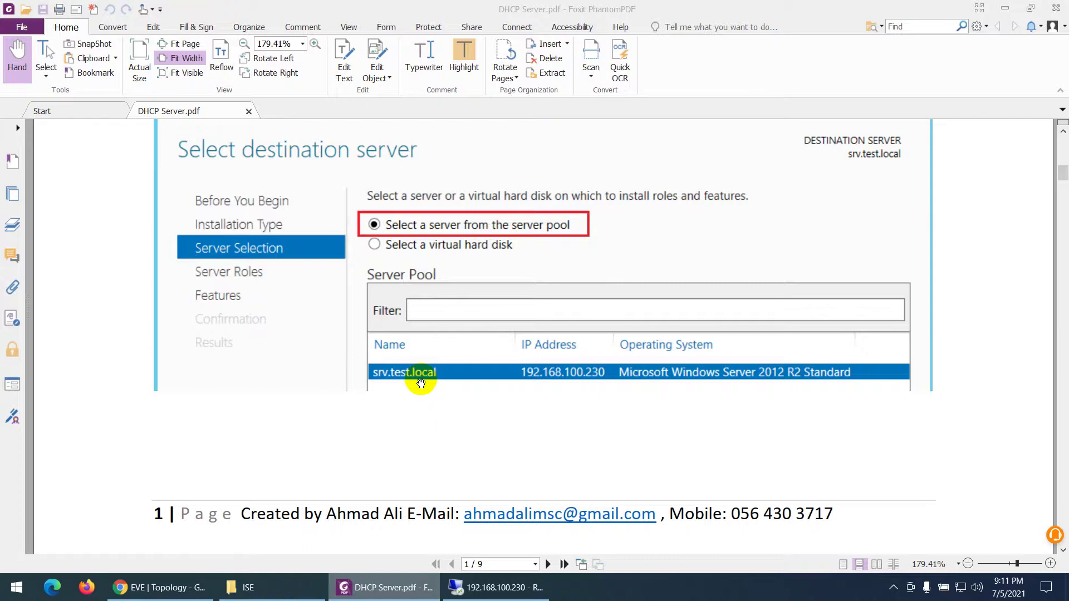
scroll(421, 383, "down", 15)
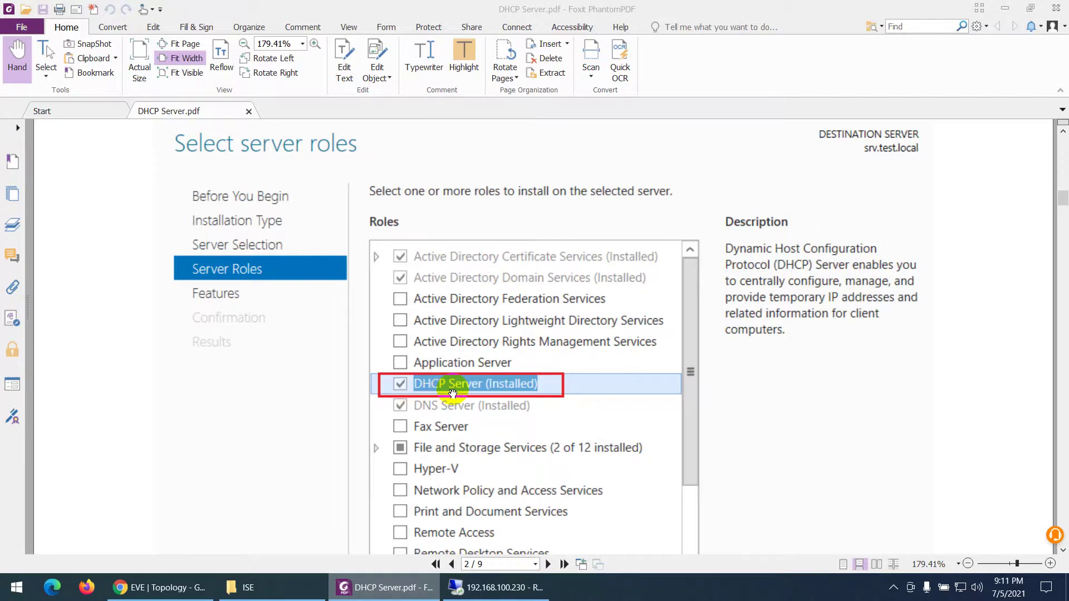
scroll(452, 394, "down", 10)
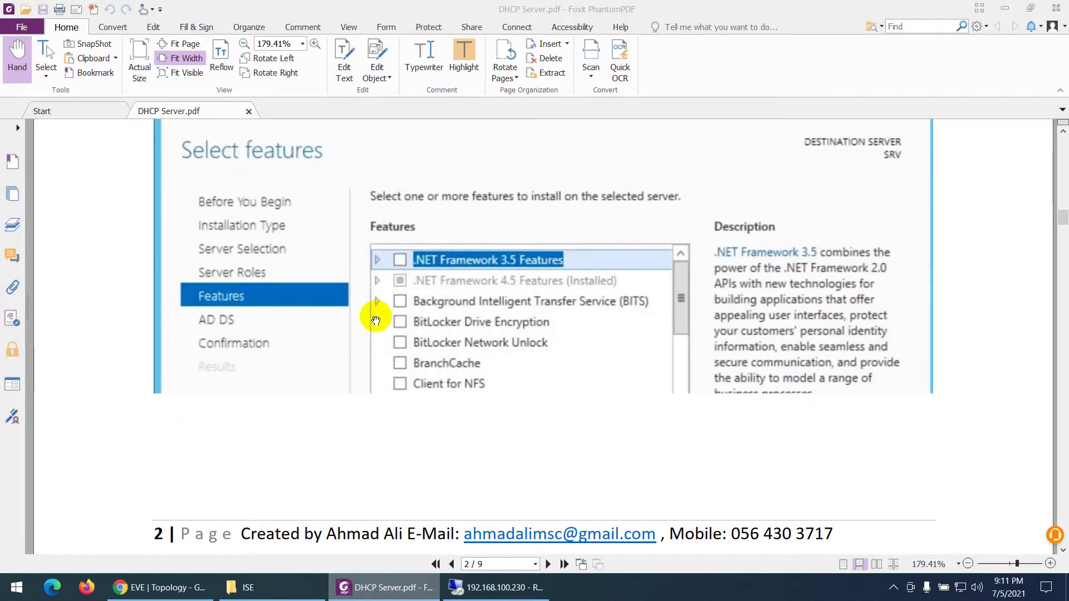
scroll(406, 300, "down", 15)
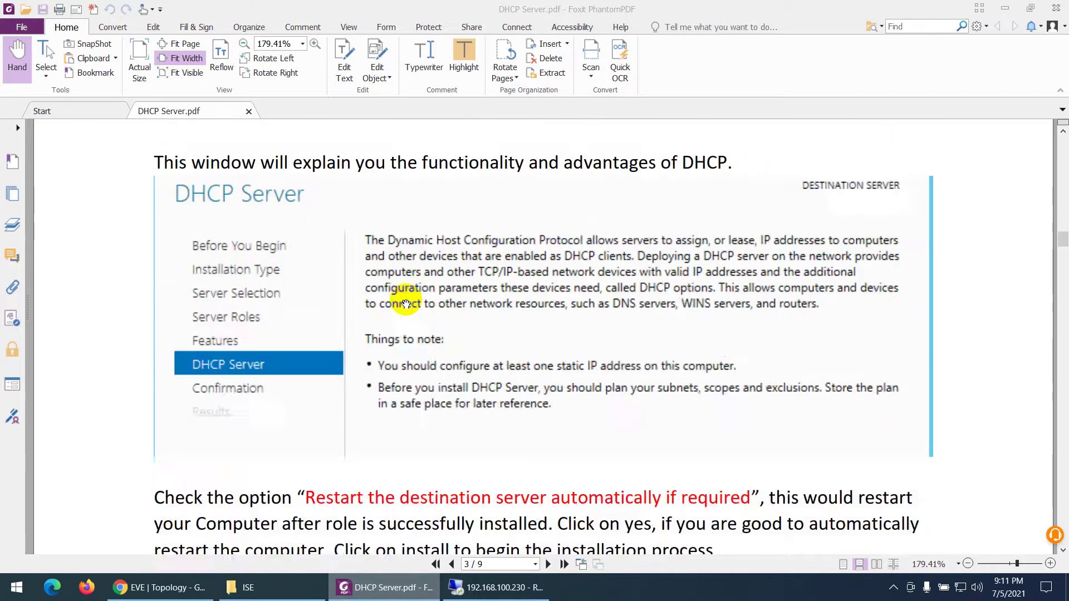
scroll(406, 300, "down", 5)
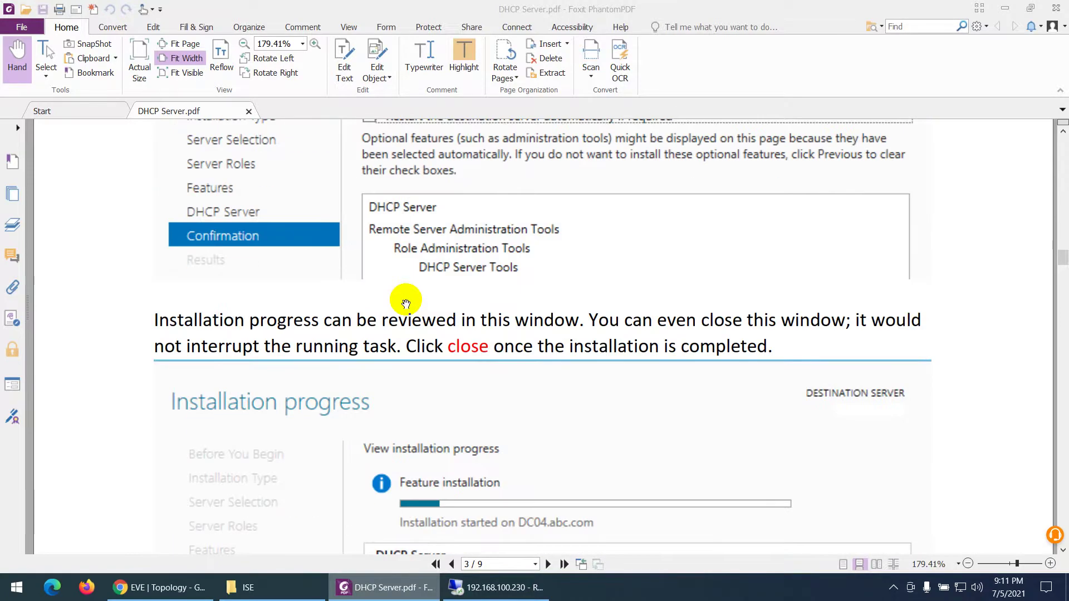
scroll(467, 273, "down", 4)
scroll(467, 310, "down", 3)
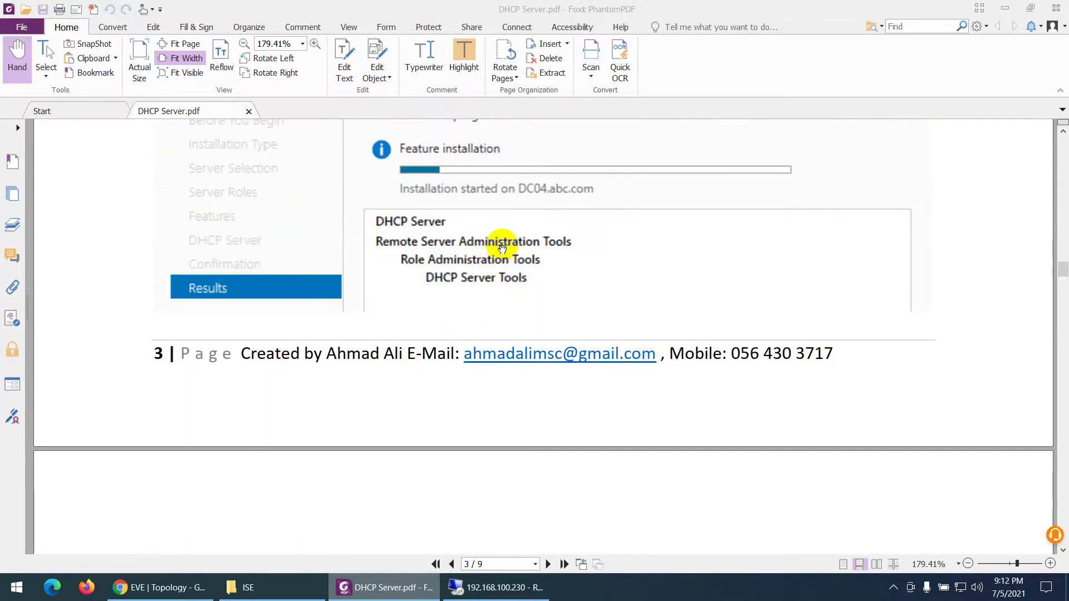
scroll(499, 249, "up", 3)
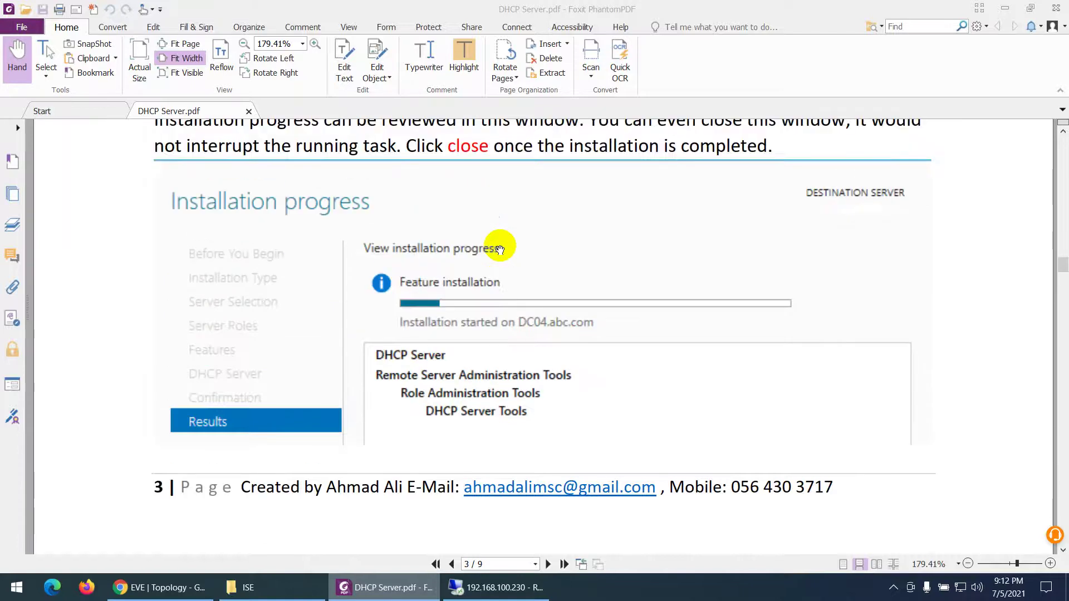
scroll(501, 223, "down", 9)
- Read the guide through the router 192.168.10.1 and DNS Servers steps, then show the lab topology
scroll(462, 264, "down", 5)
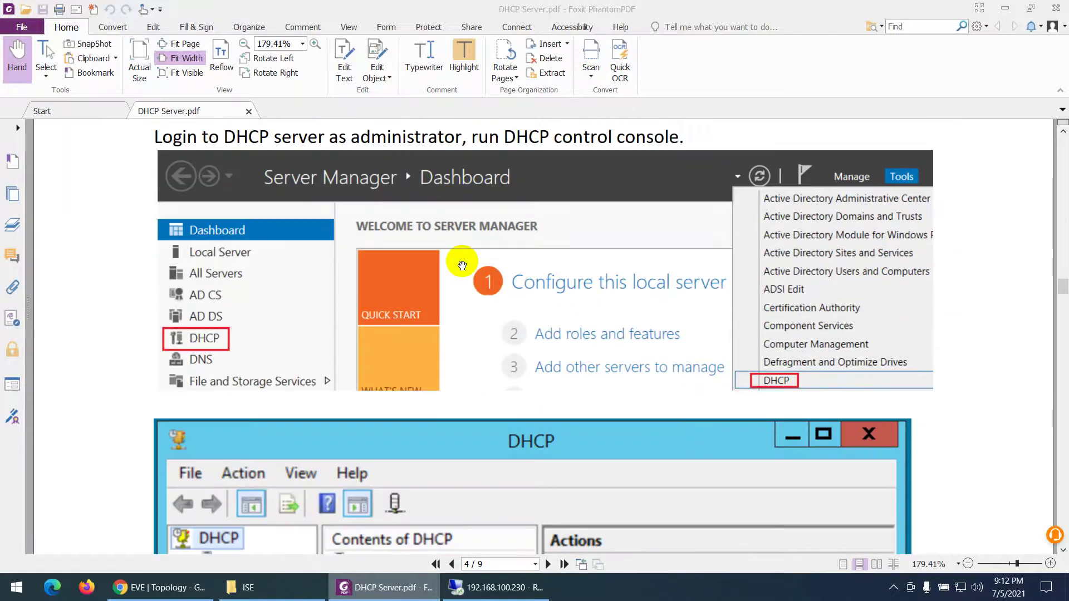
scroll(577, 279, "down", 2)
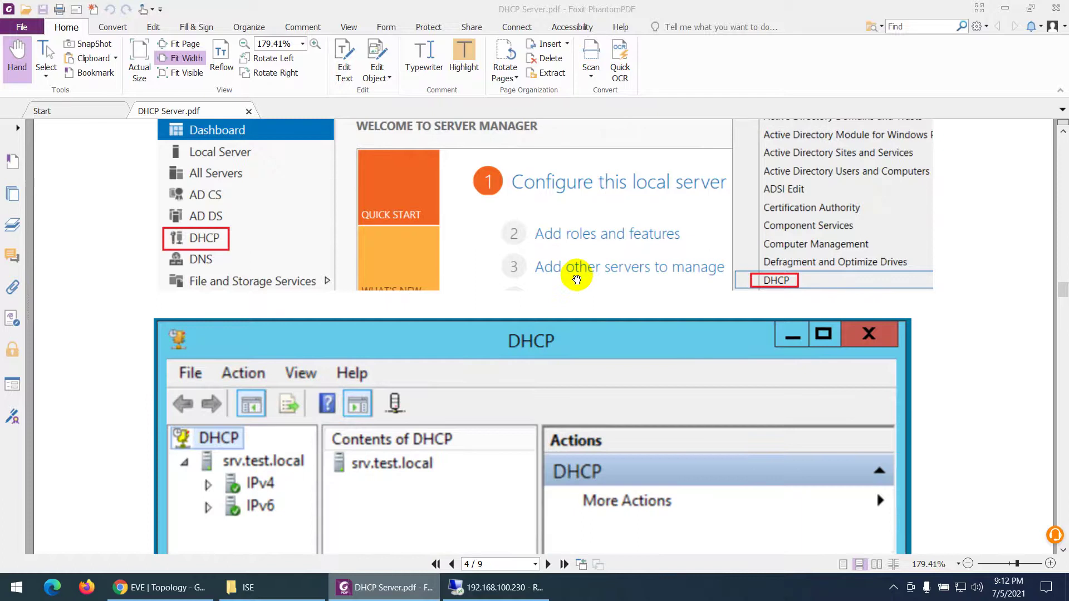
scroll(577, 280, "down", 8)
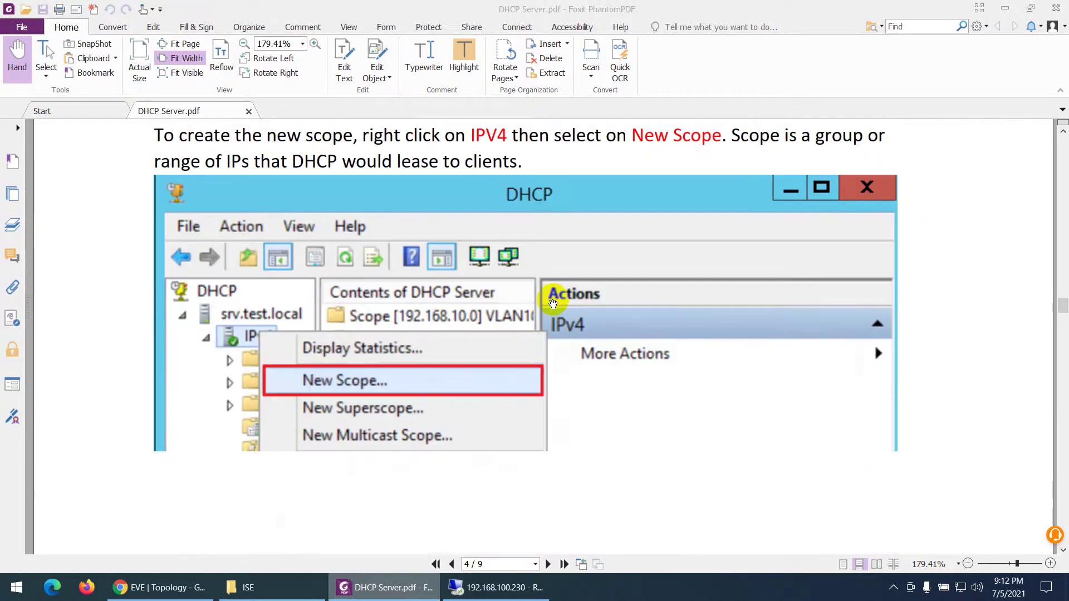
scroll(552, 303, "down", 1)
scroll(553, 303, "down", 14)
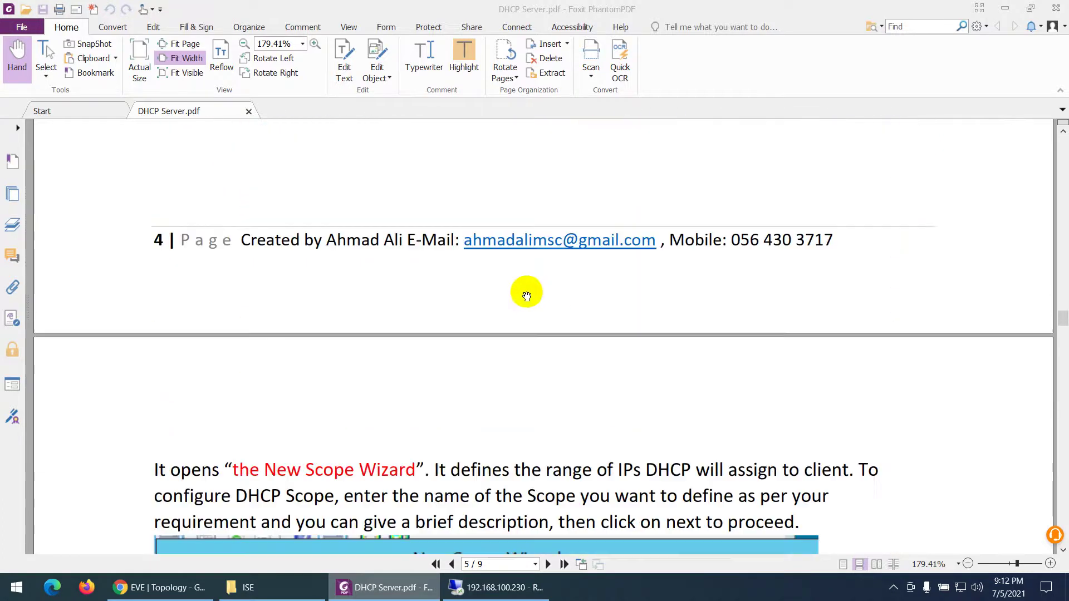
scroll(491, 303, "down", 1)
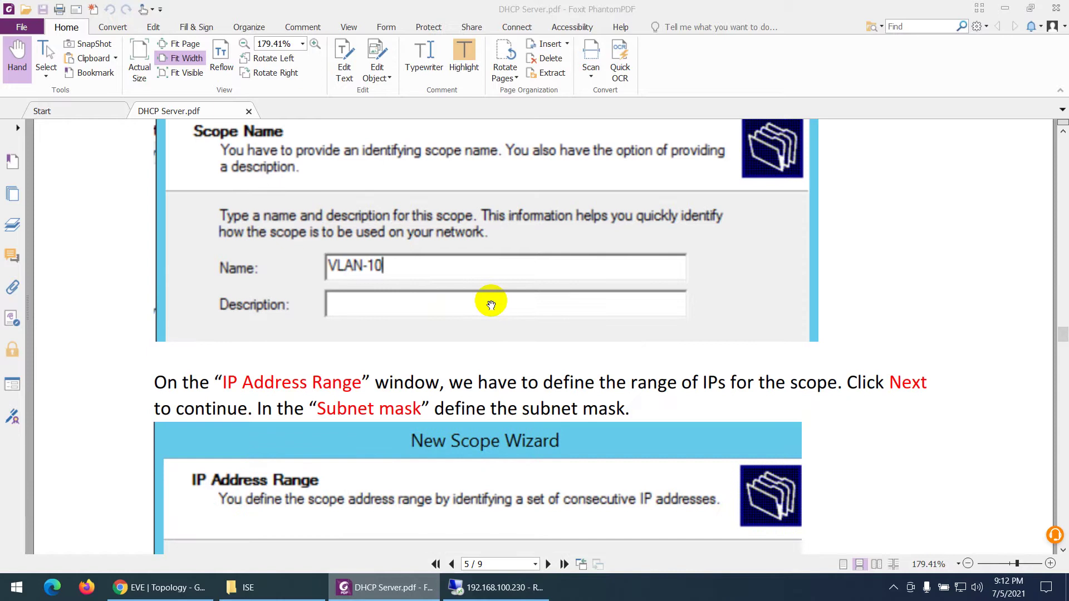
scroll(491, 304, "down", 10)
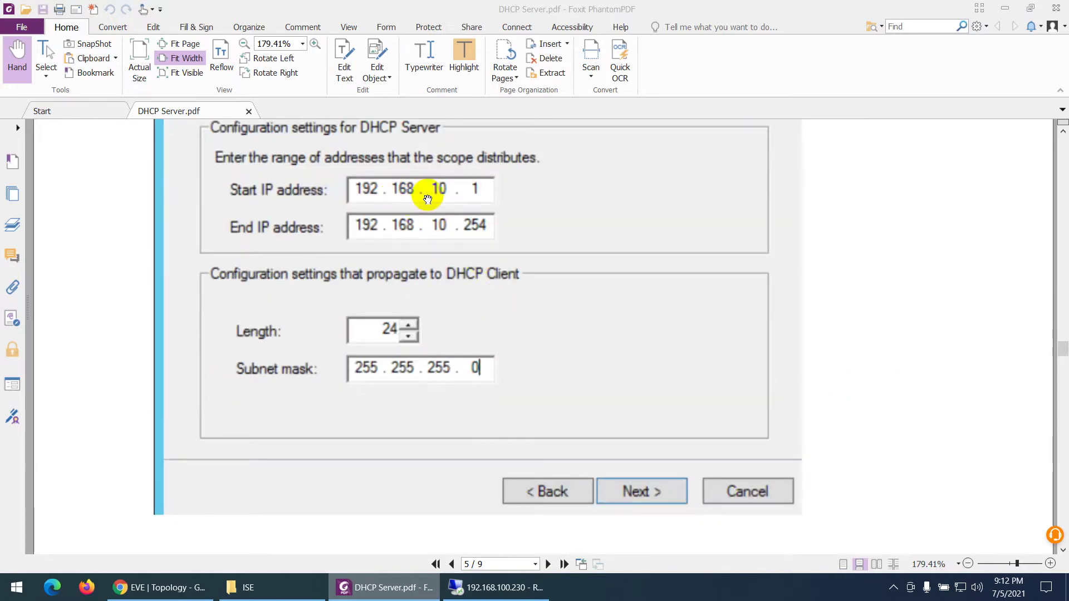
scroll(453, 262, "down", 10)
scroll(457, 275, "down", 15)
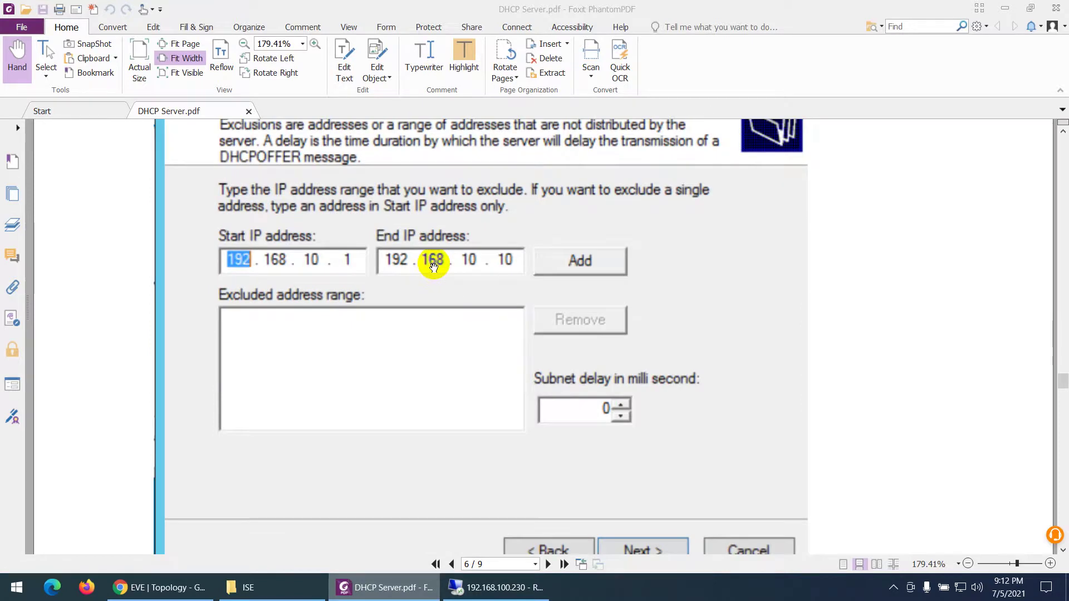
scroll(434, 267, "down", 15)
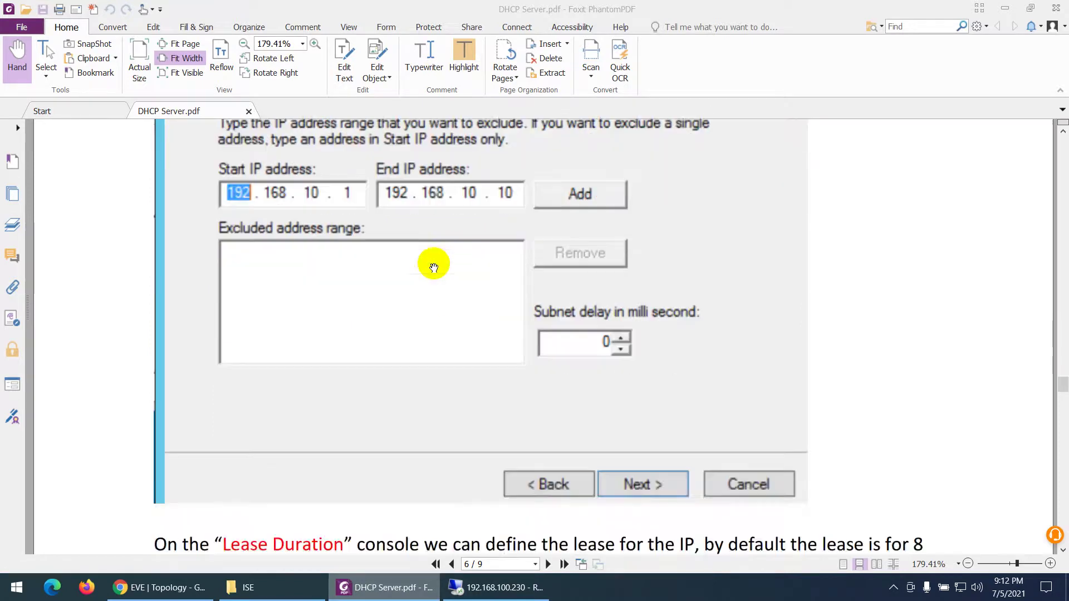
scroll(423, 256, "down", 3)
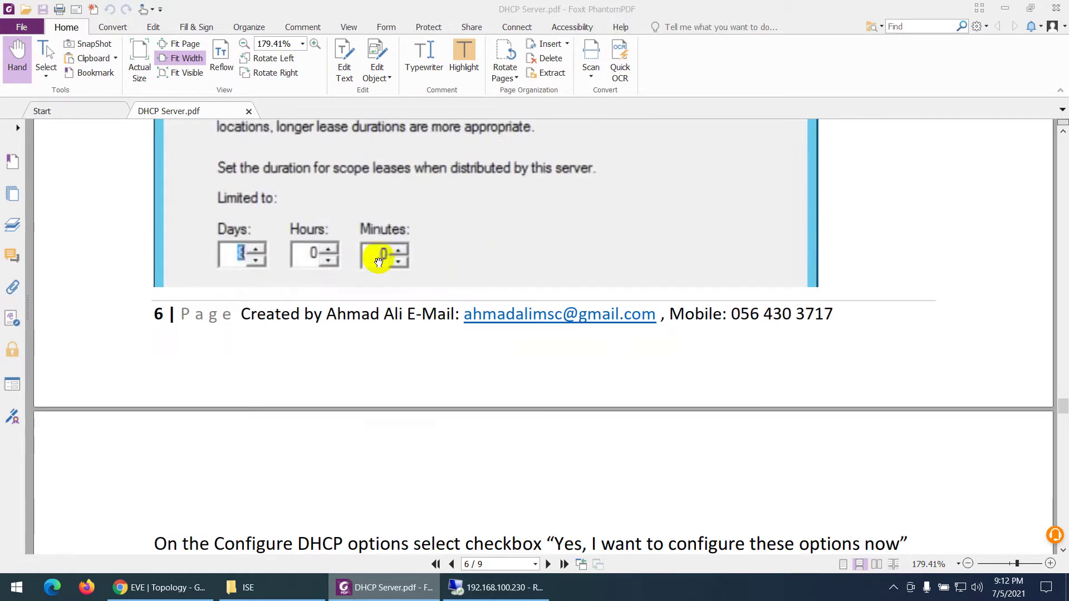
scroll(389, 258, "down", 8)
scroll(437, 264, "down", 15)
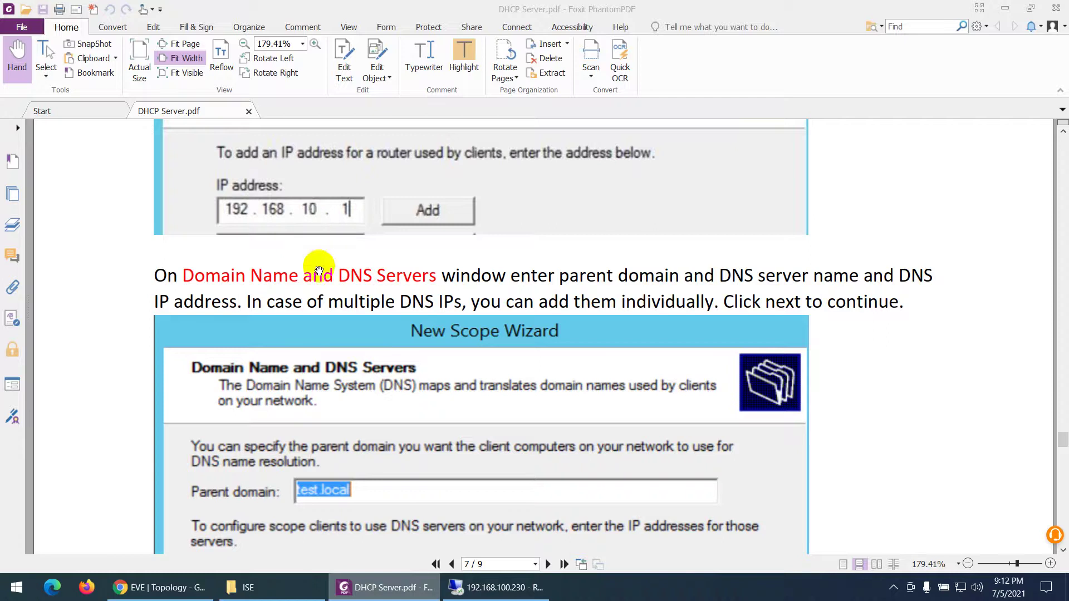
left_click(200, 587)
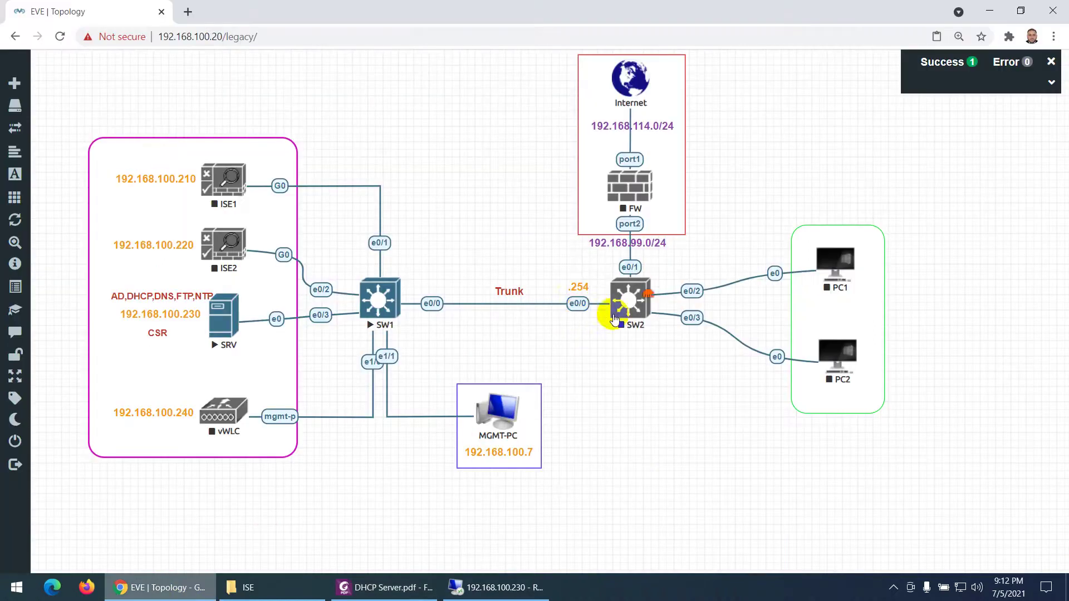
- Scroll the guide to page 9 showing active scopes VLAN10, VLAN 20 and VLAN 30
left_click(385, 587)
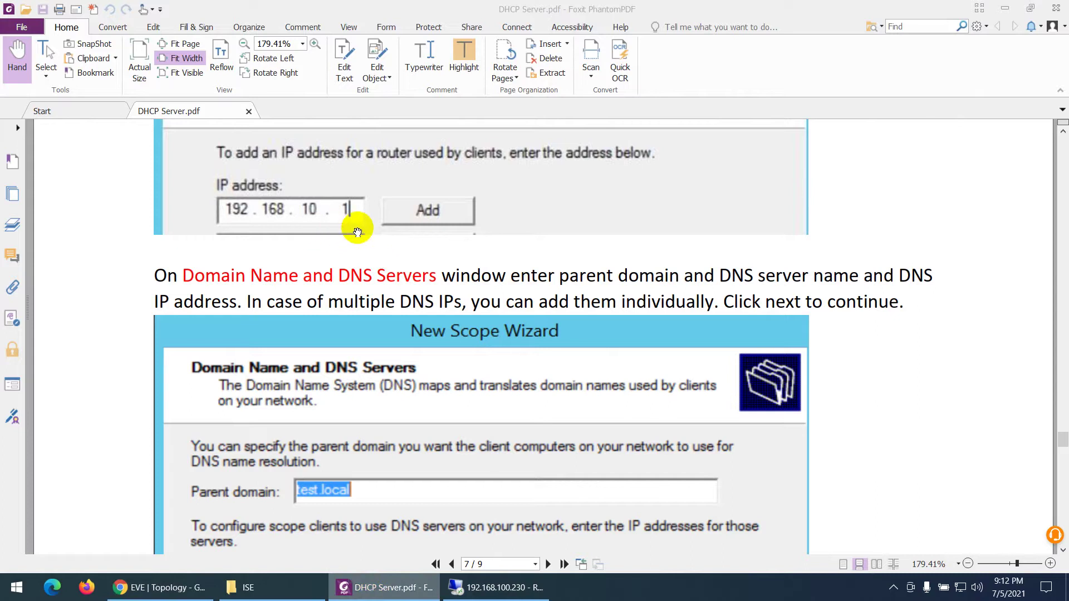
scroll(354, 228, "down", 5)
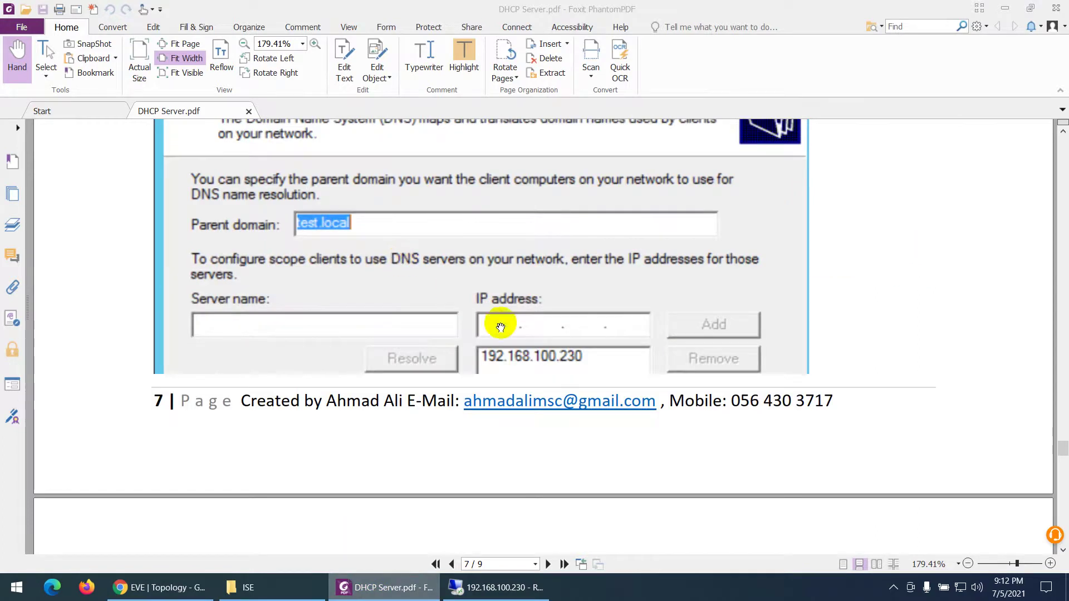
left_click(167, 594)
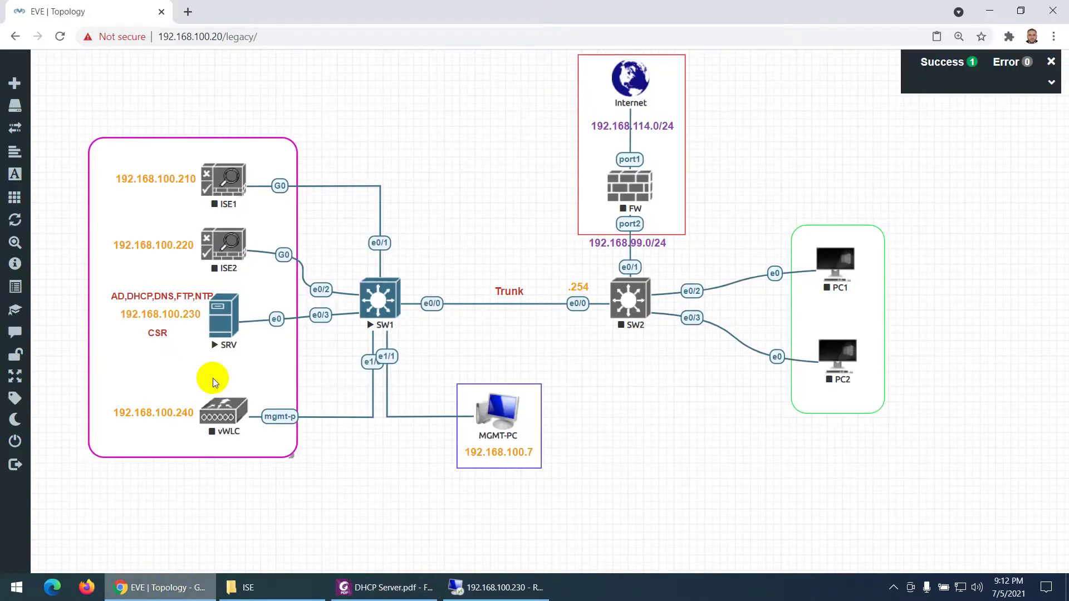
left_click(371, 592)
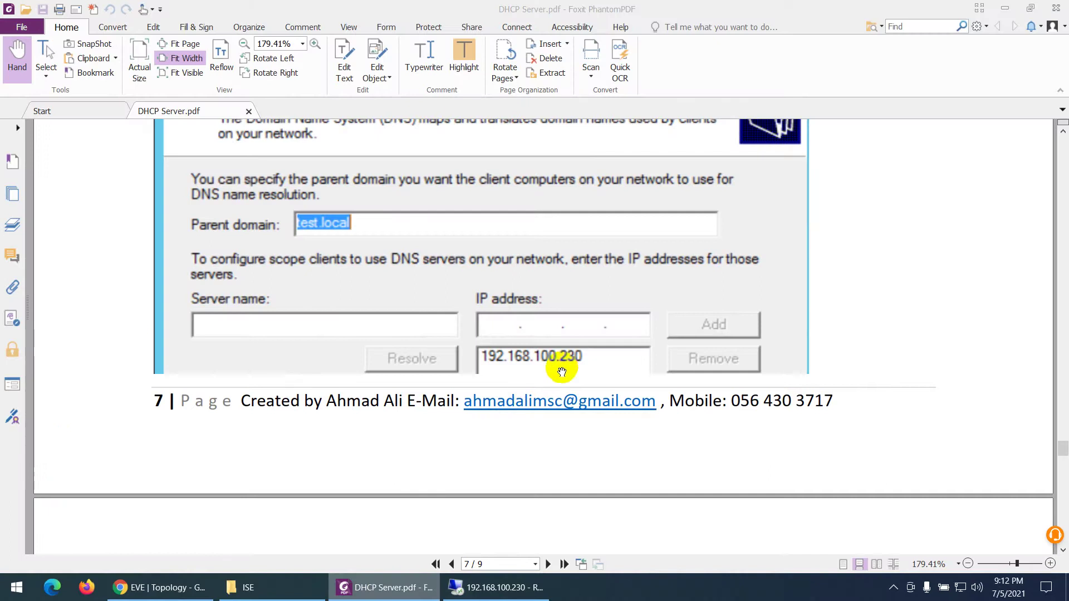
scroll(562, 371, "down", 12)
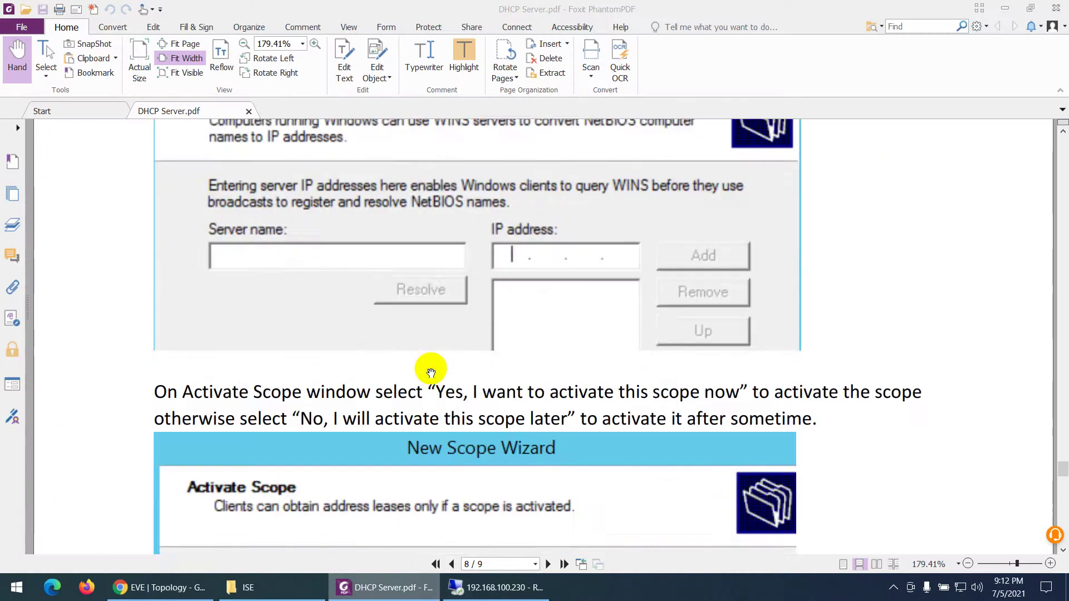
scroll(431, 377, "down", 10)
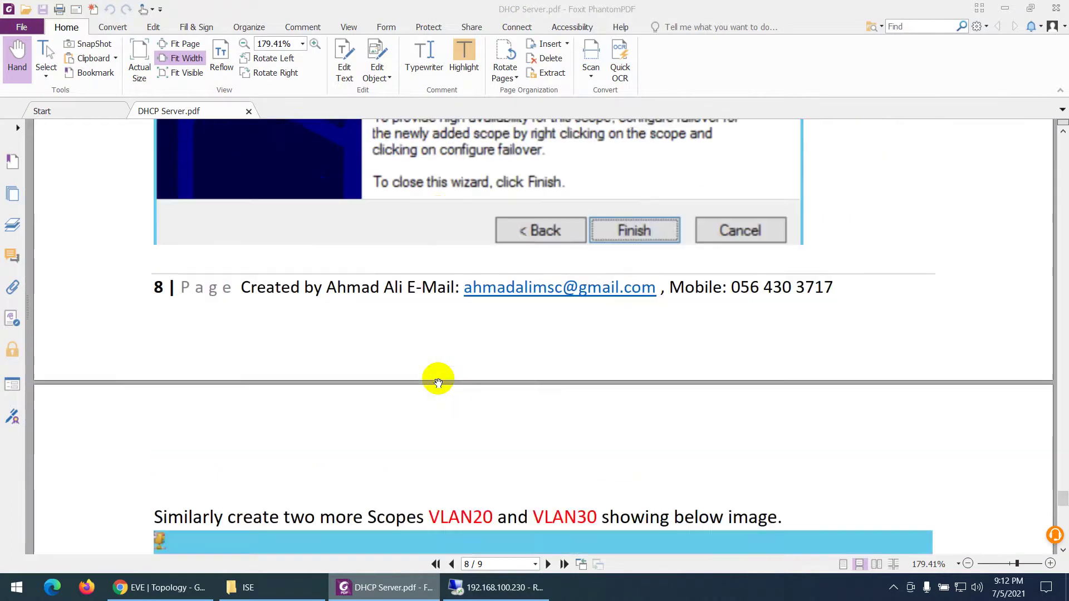
scroll(437, 383, "down", 2)
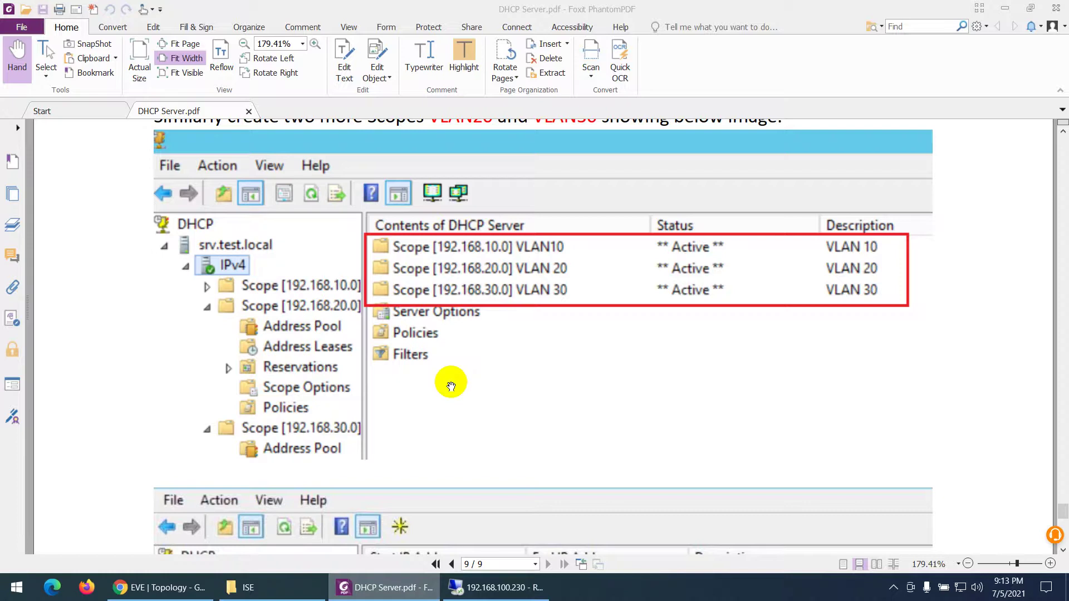
- Back on the server, launch Complete DHCP configuration from the Server Manager notifications
left_click(477, 587)
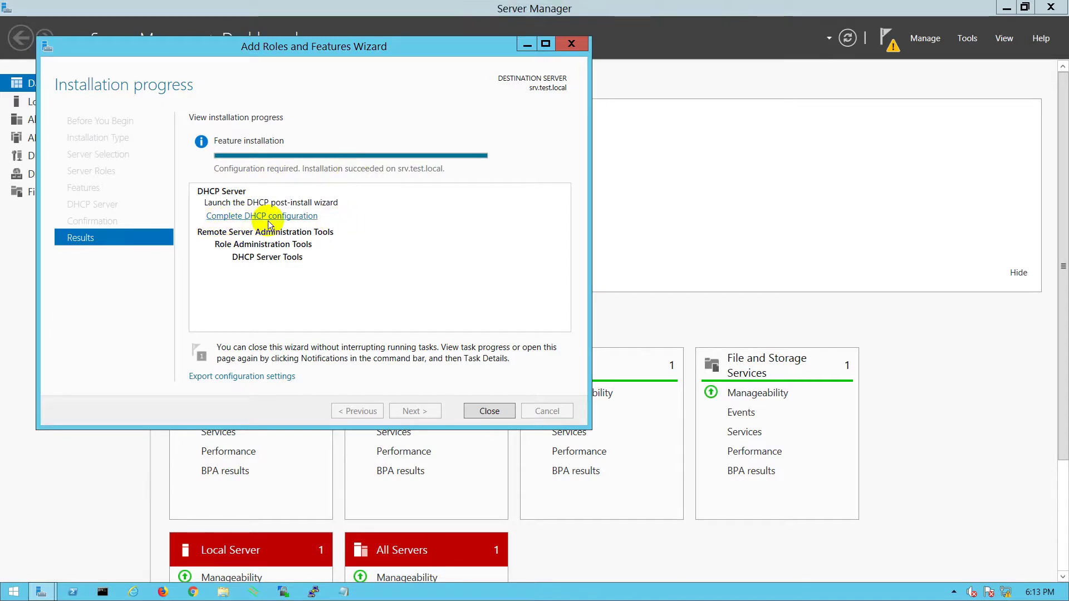
left_click(890, 47)
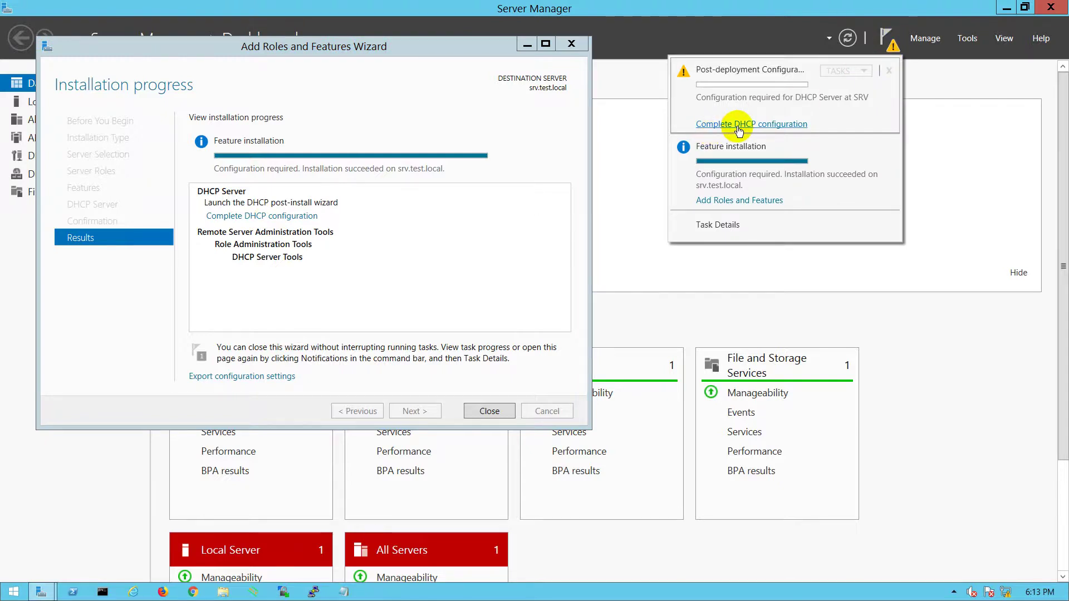
left_click(738, 128)
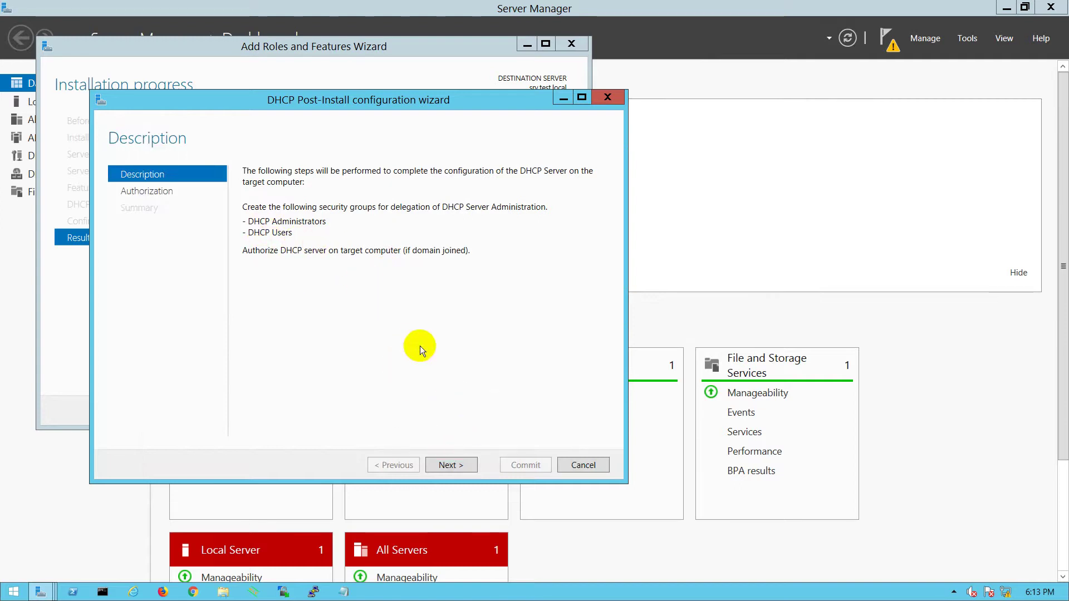
- Commit the DHCP post-install configuration with the administrator credentials and close its summary
left_click(461, 458)
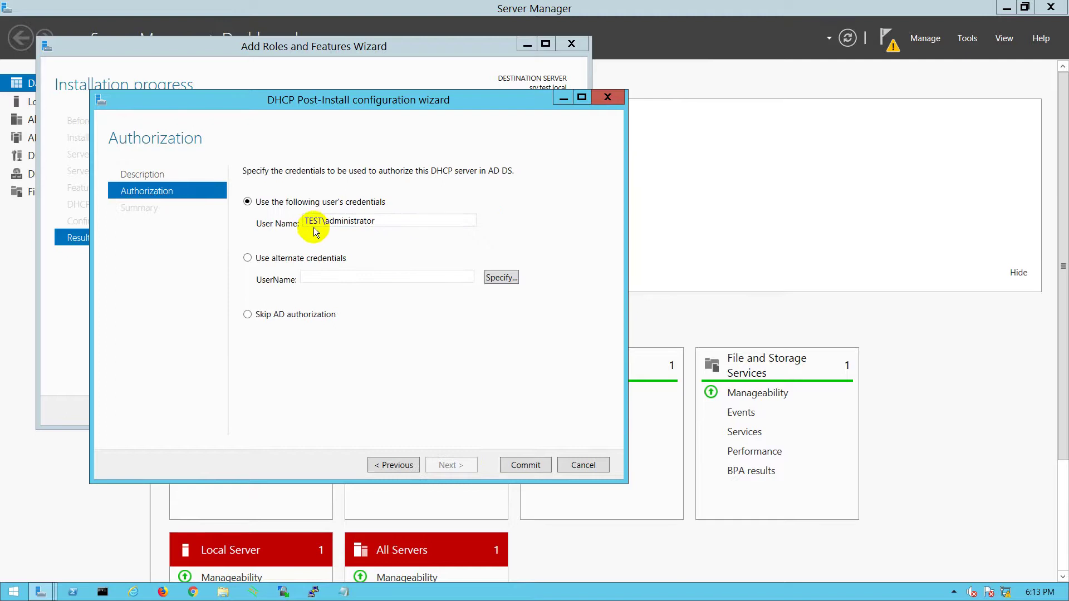
left_click(522, 465)
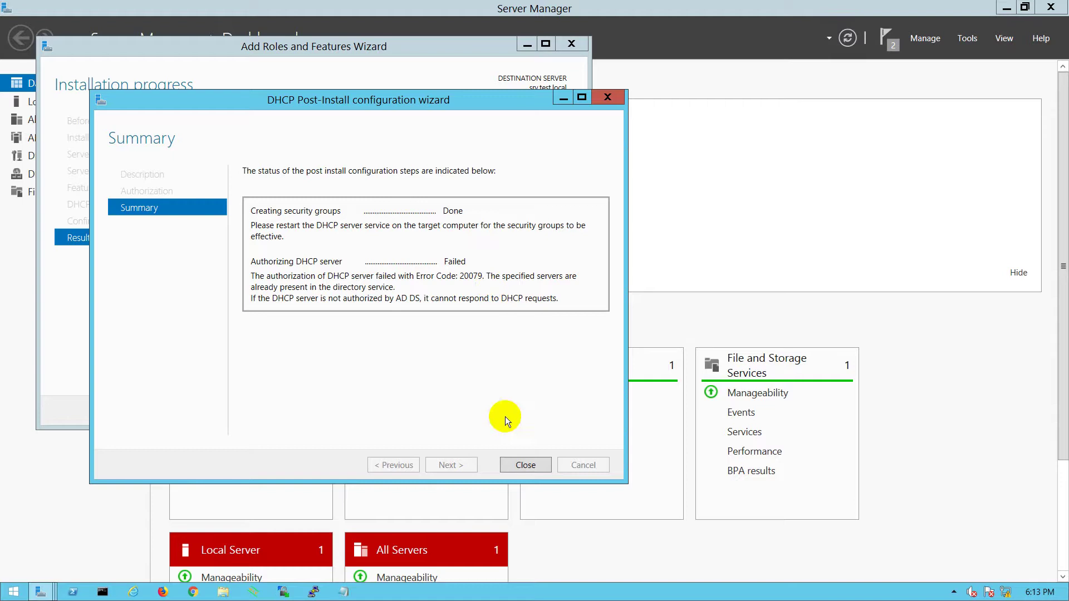
left_click(513, 464)
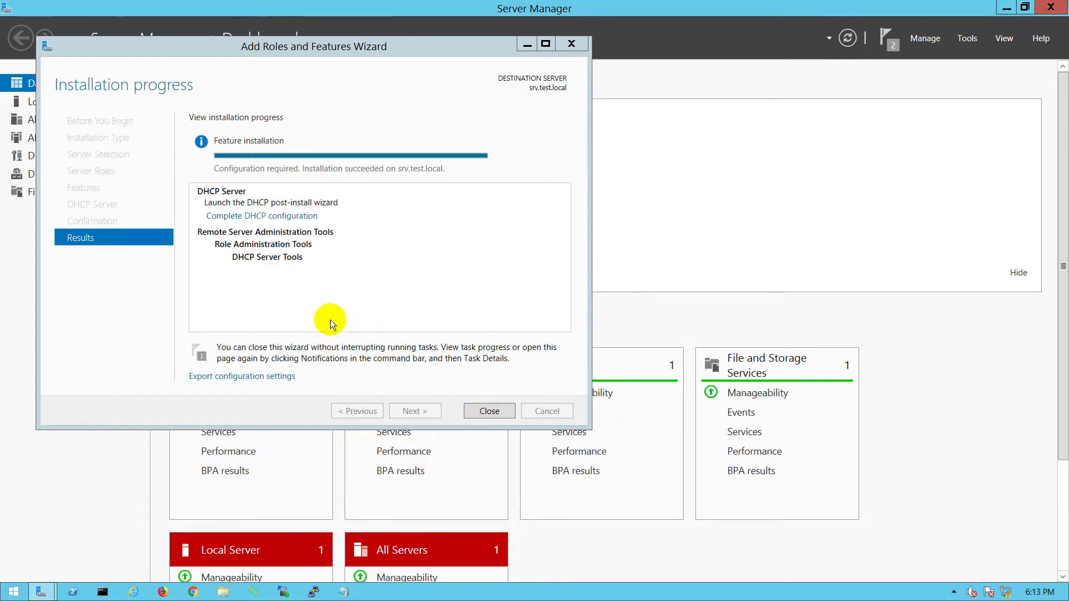
- Close the finished Add Roles wizard, dismiss notifications, and open the DHCP console from Tools
left_click(484, 410)
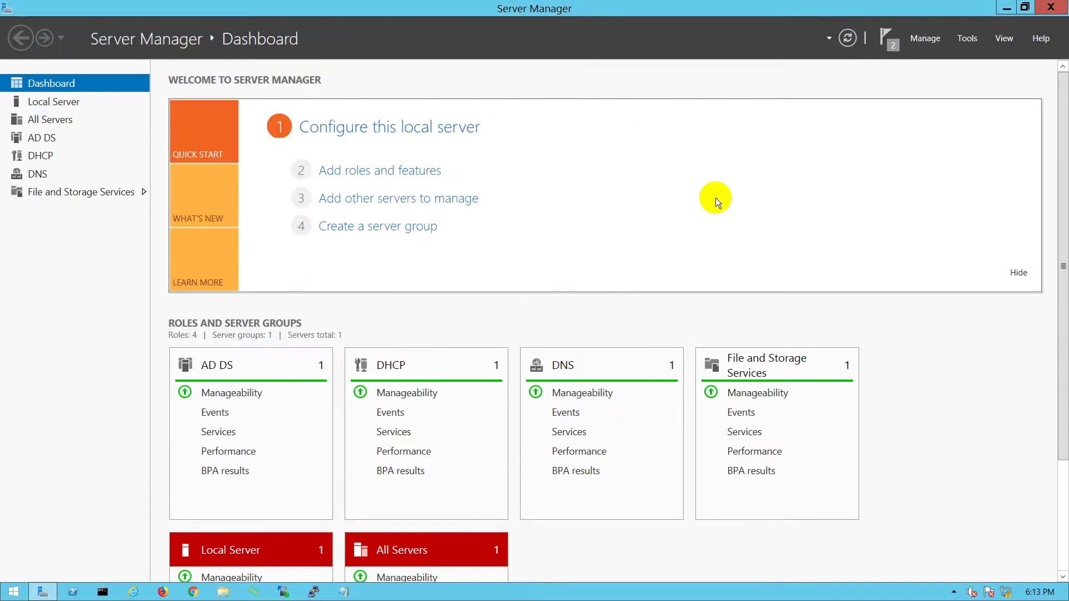
left_click(887, 42)
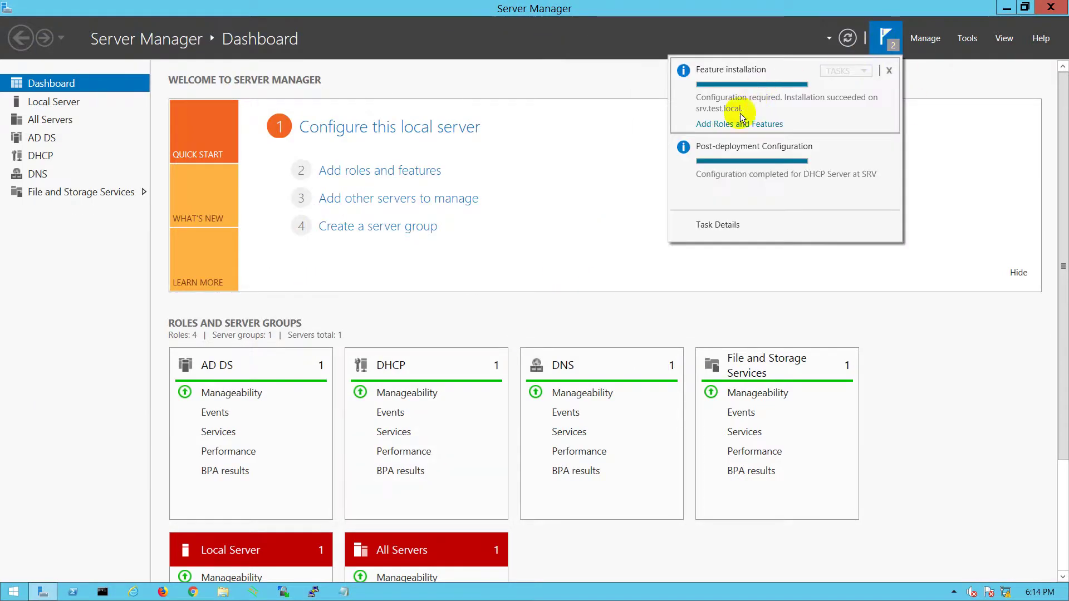
left_click(581, 203)
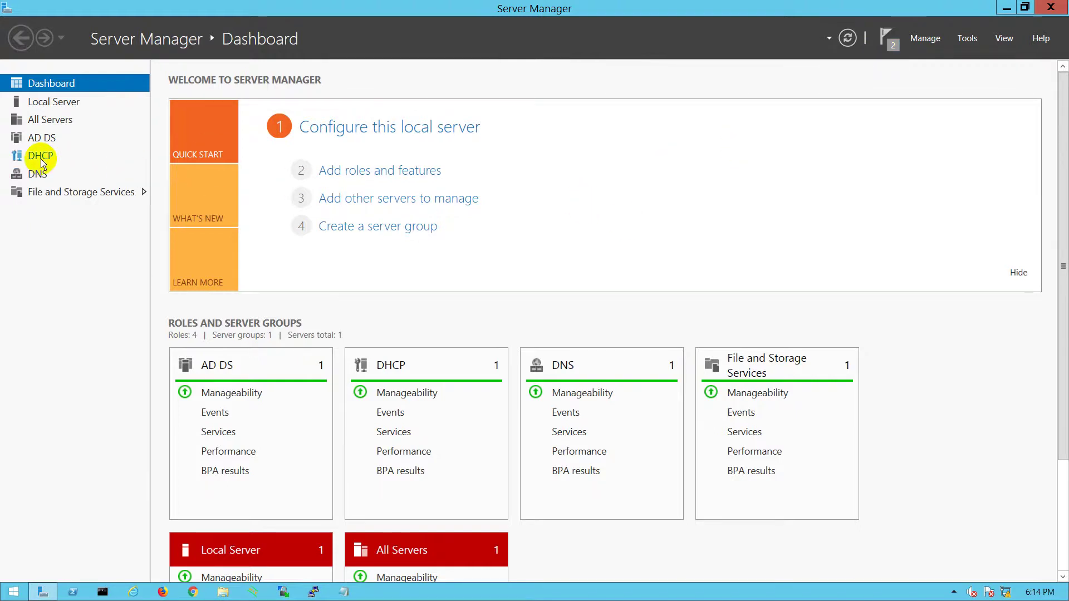
left_click(965, 38)
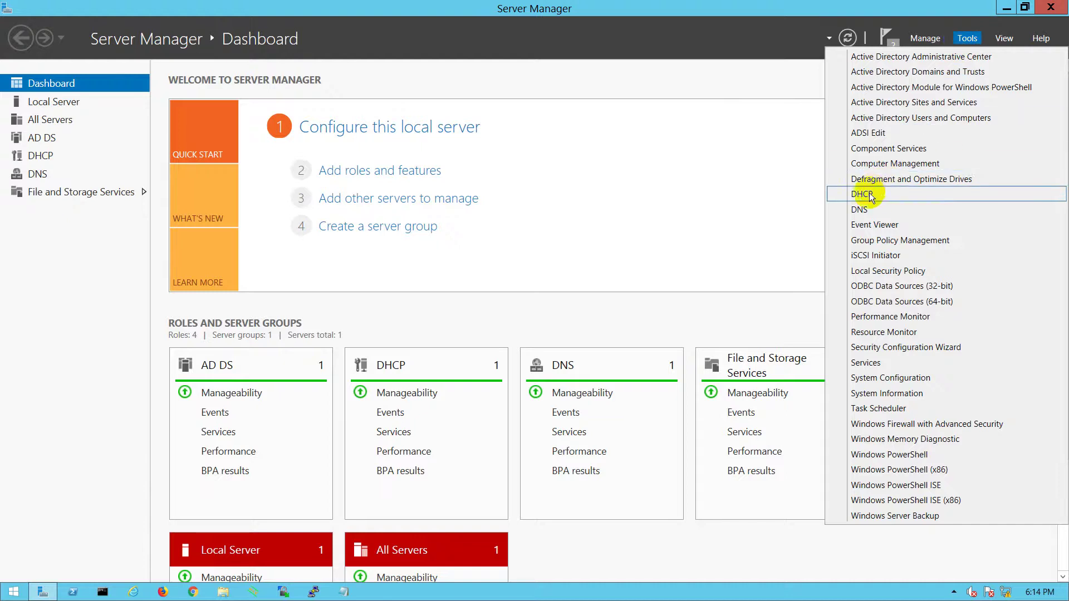
left_click(870, 194)
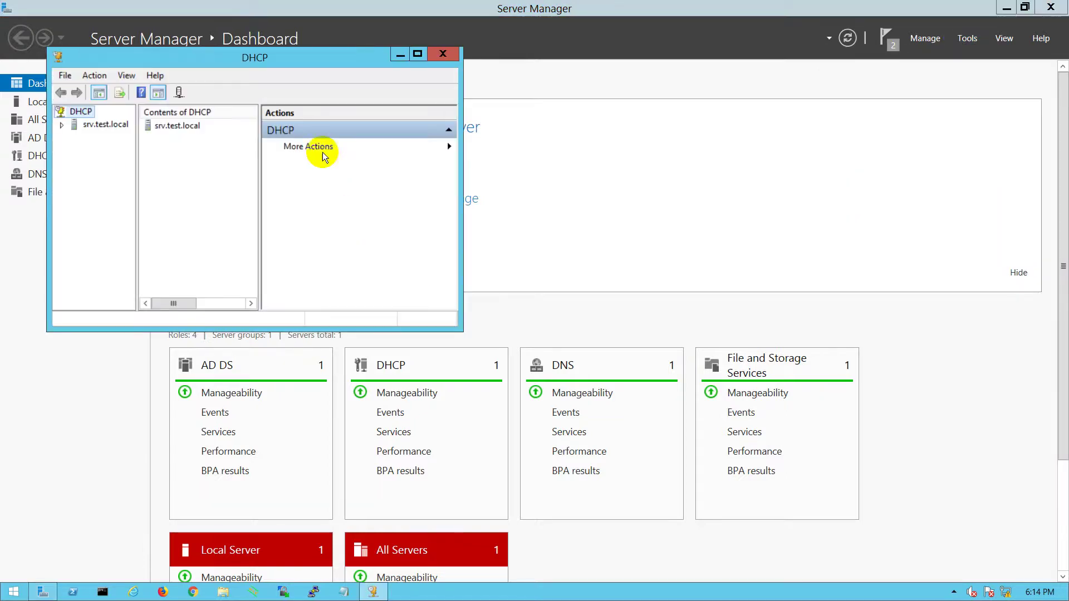
- Maximize the DHCP console and expand srv.test.local and IPv4 to list the scopes
left_click(417, 55)
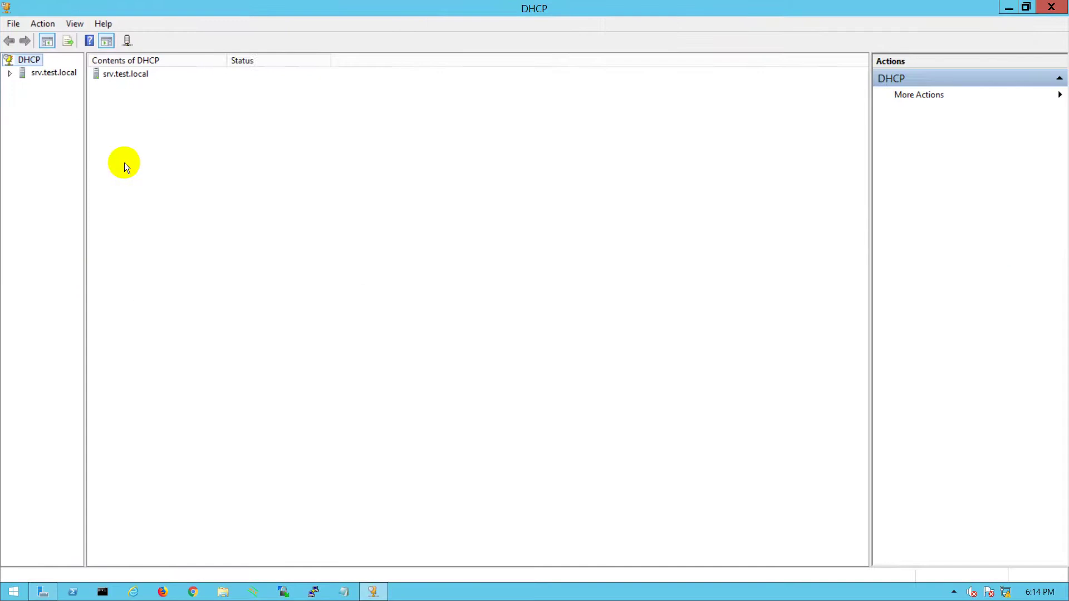
double_click(54, 74)
left_click(41, 85)
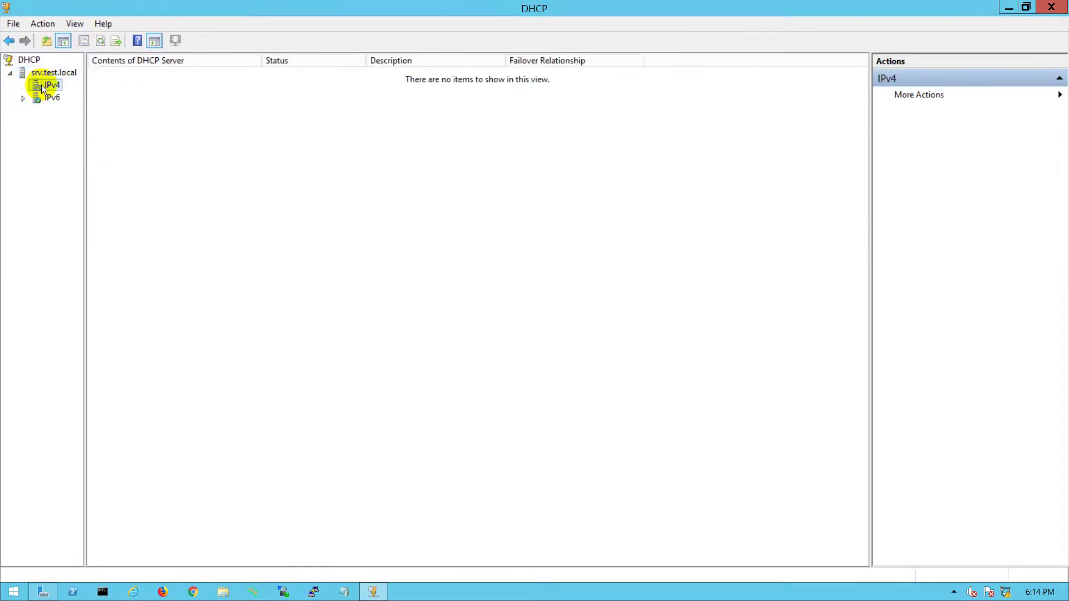
double_click(41, 85)
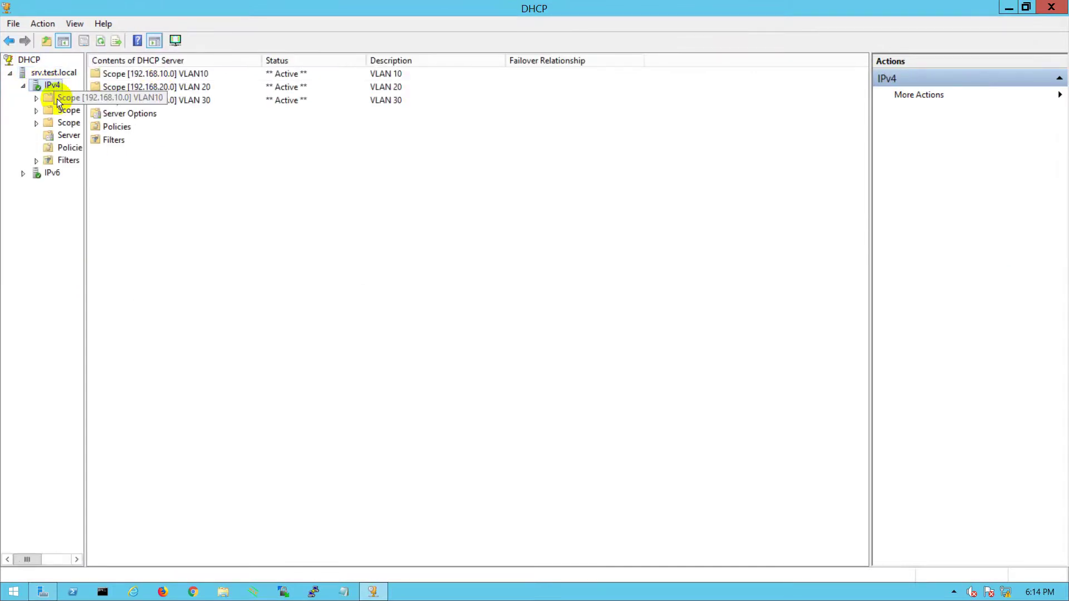
- Delete the active scopes VLAN10, VLAN 20 and VLAN 30, confirming each
right_click(132, 73)
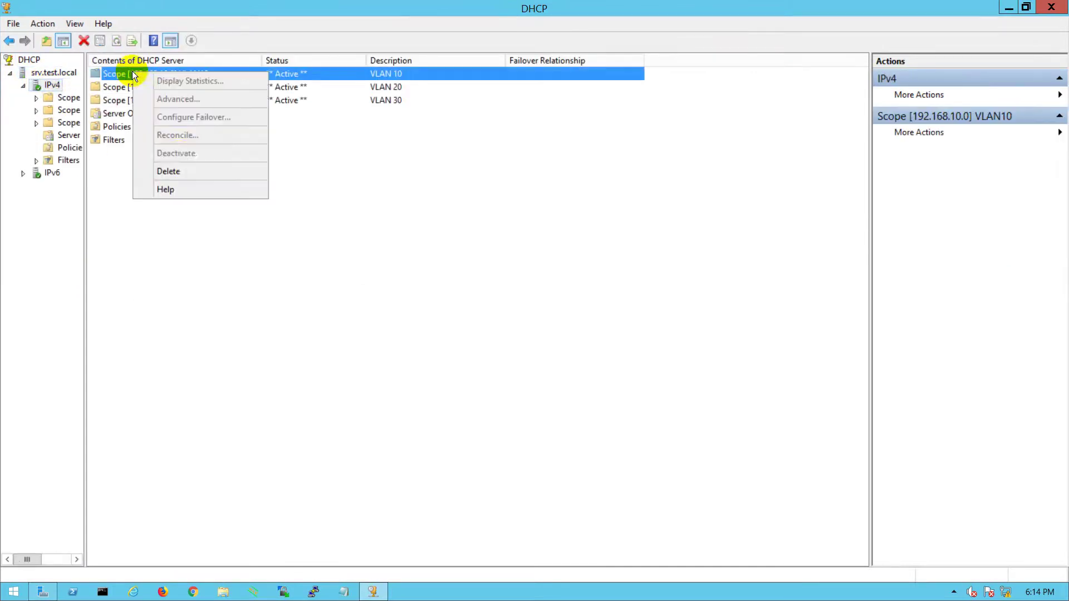
left_click(171, 171)
left_click(582, 350)
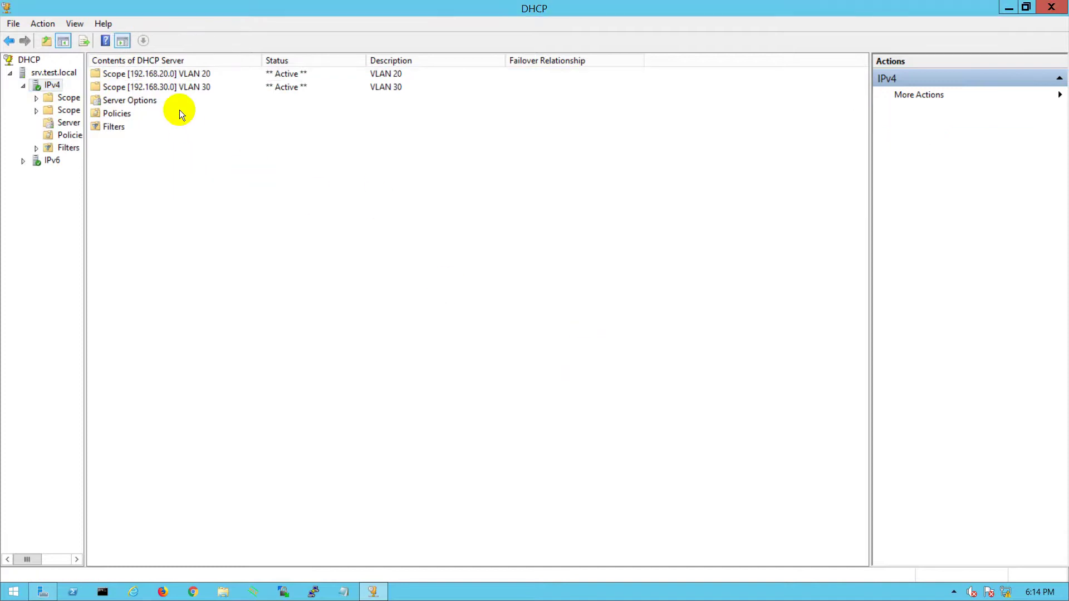
left_click(166, 77)
right_click(166, 77)
left_click(201, 177)
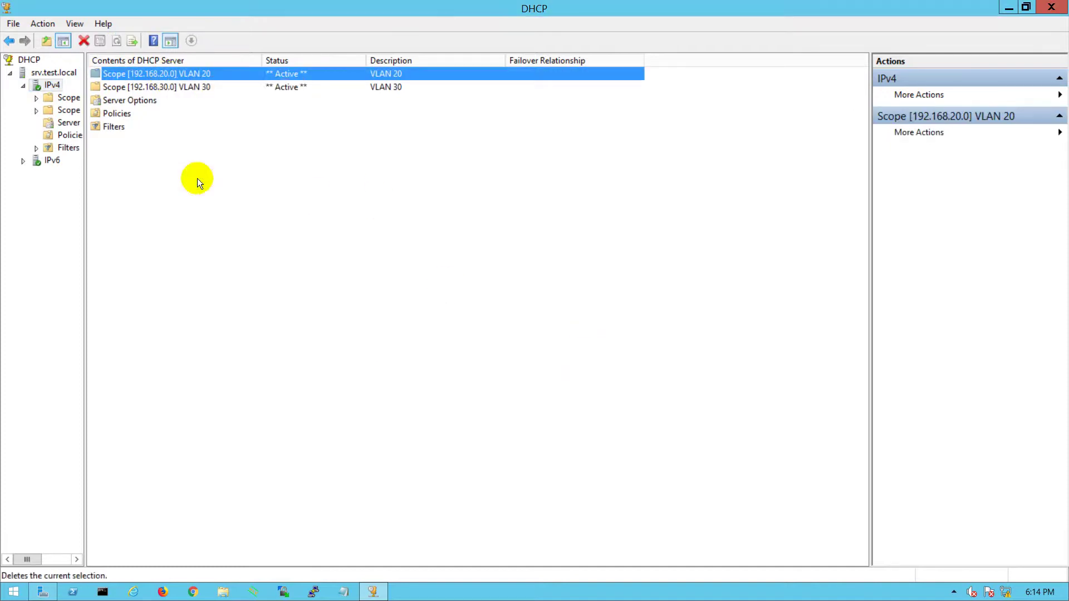
left_click(594, 351)
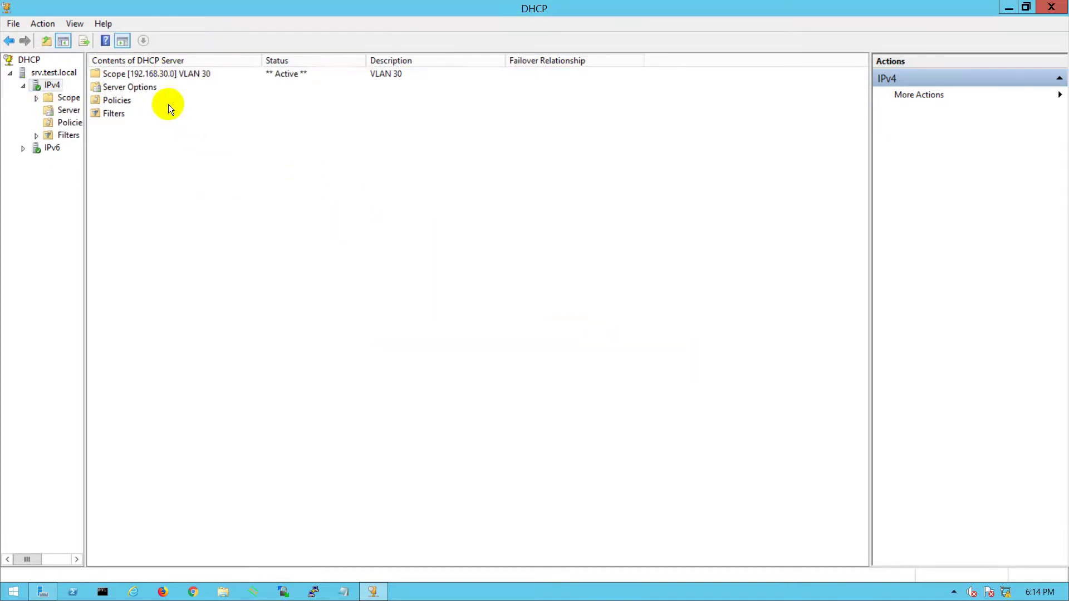
right_click(175, 74)
left_click(199, 176)
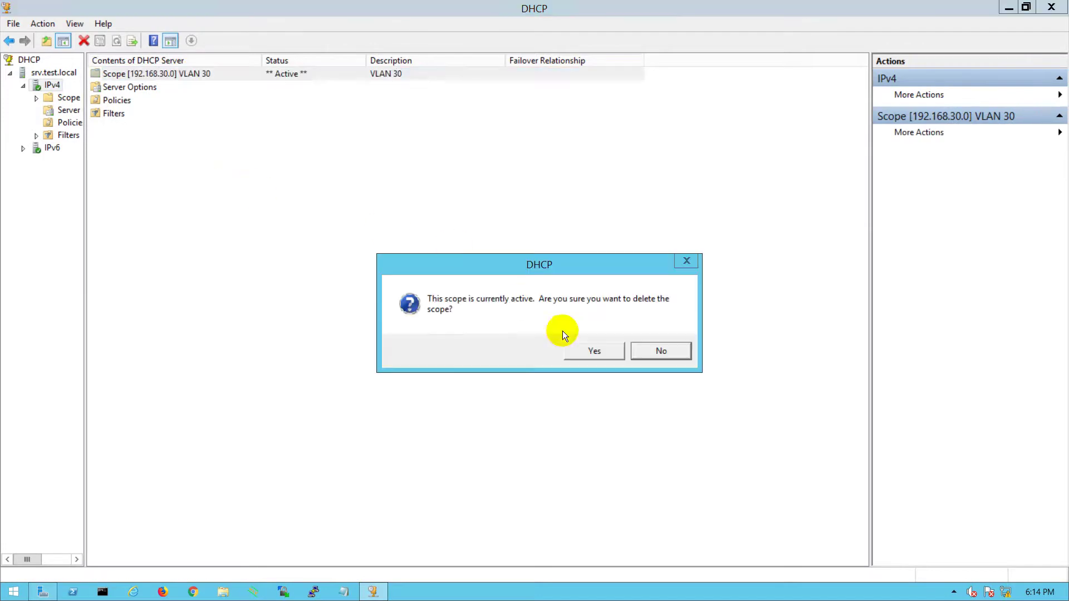
left_click(574, 349)
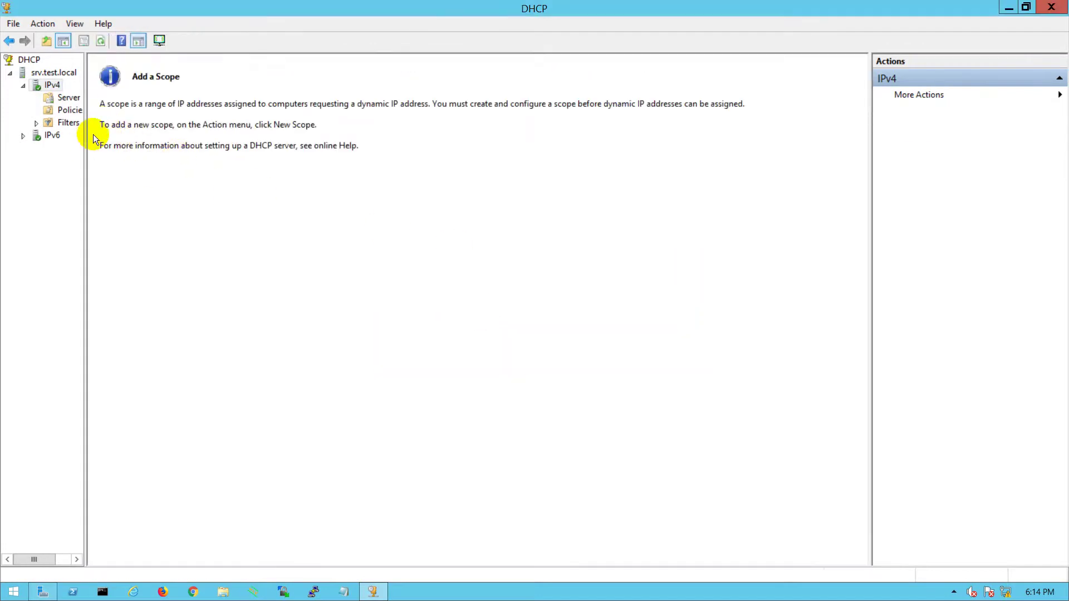
- Start a new IPv4 scope with name and description VLAN 10
right_click(52, 83)
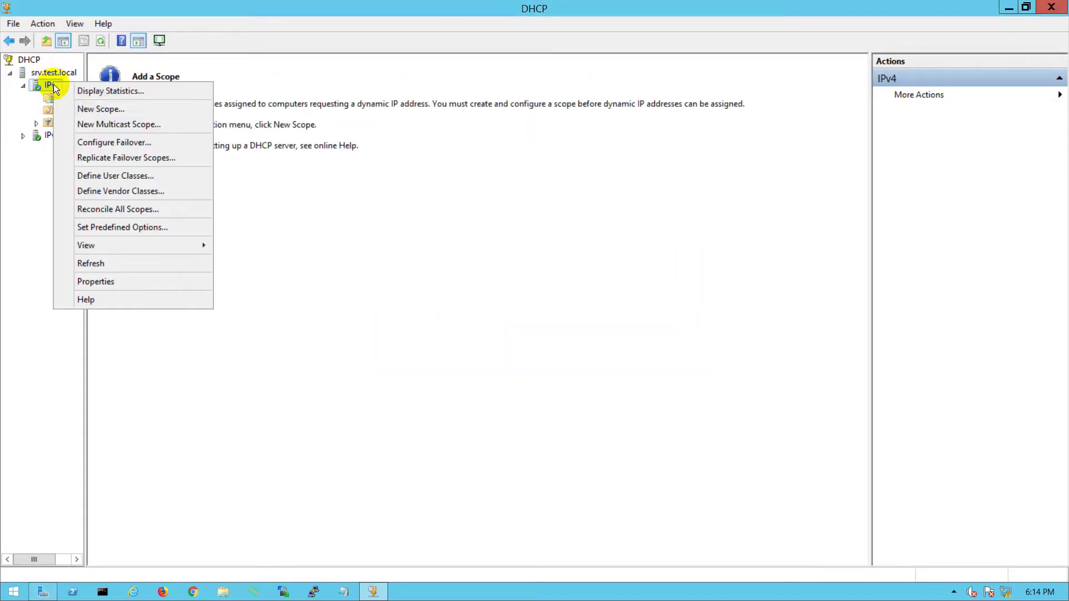
left_click(87, 109)
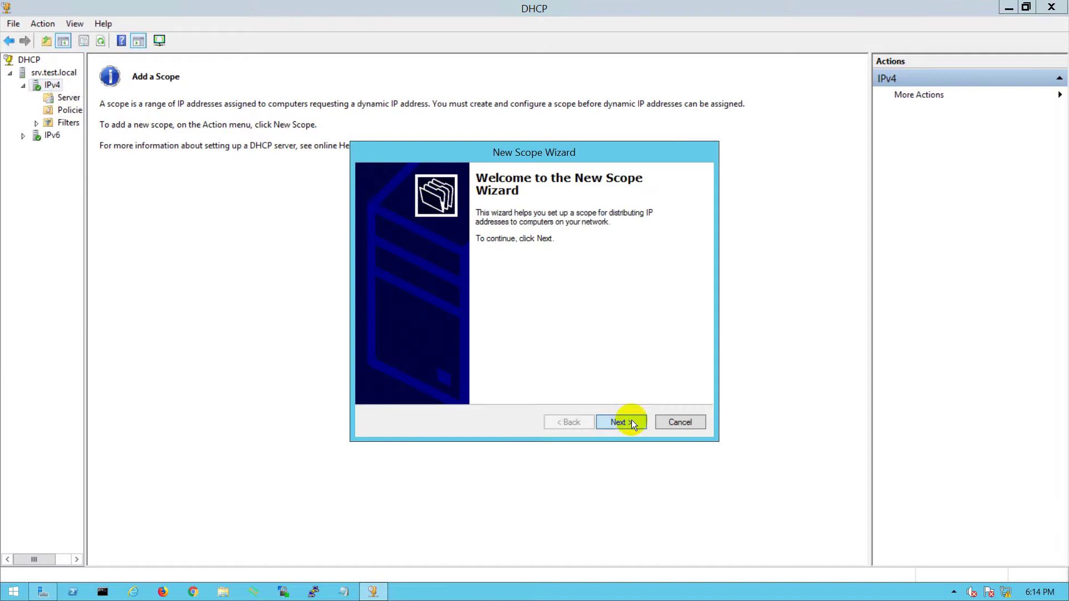
left_click(631, 420)
type("VLAN 10")
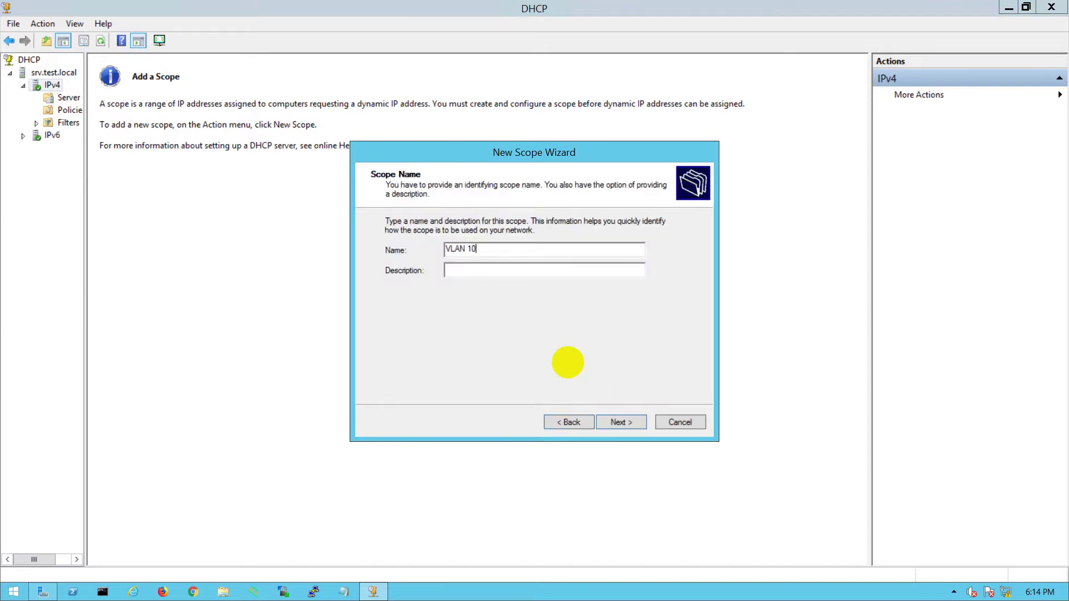
left_click(503, 265)
type("test")
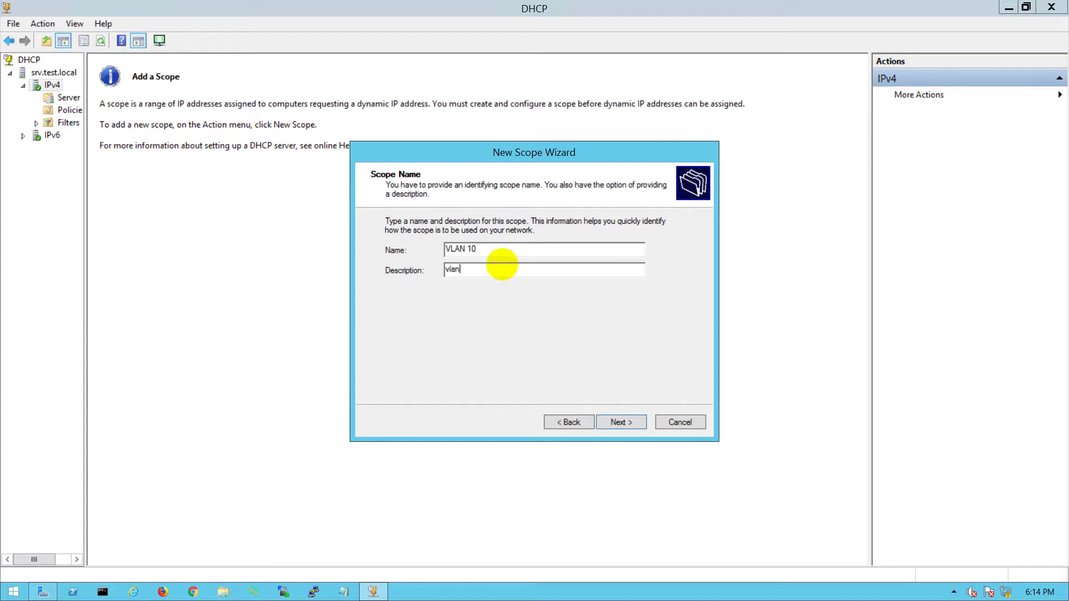
key("BackSpace")
key("BackSpace")
key("BackSpace")
key("BackSpace")
type("test")
key("BackSpace")
key("BackSpace")
key("BackSpace")
key("BackSpace")
type("VLN")
key("BackSpace")
type("AN 10")
- Set the scope address range to 192.168.10.1–192.168.10.254 with a /24 mask
left_click(625, 421)
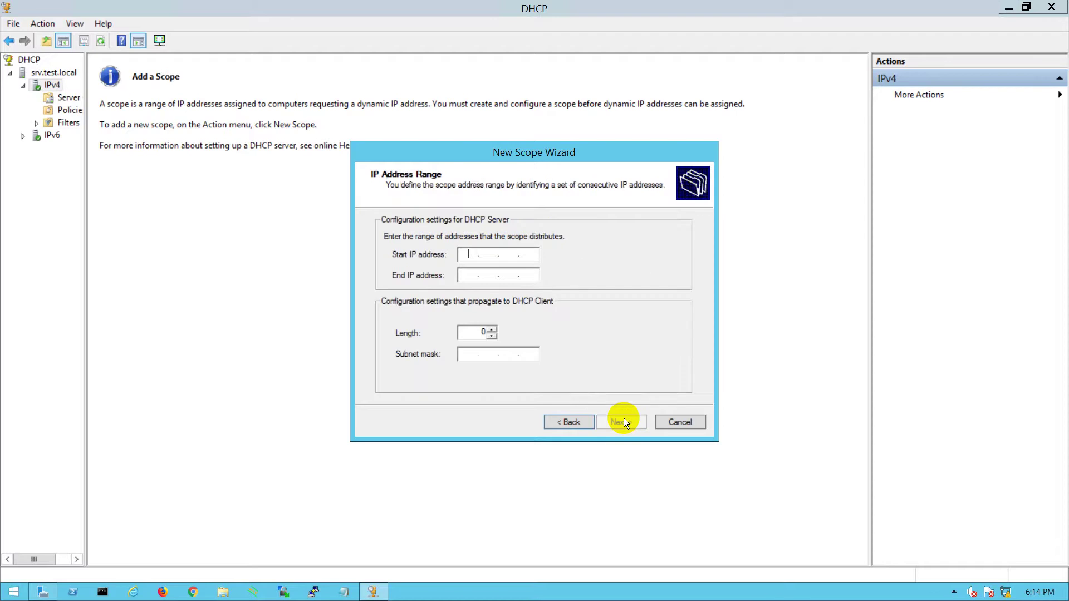
type("192 . 168 . ")
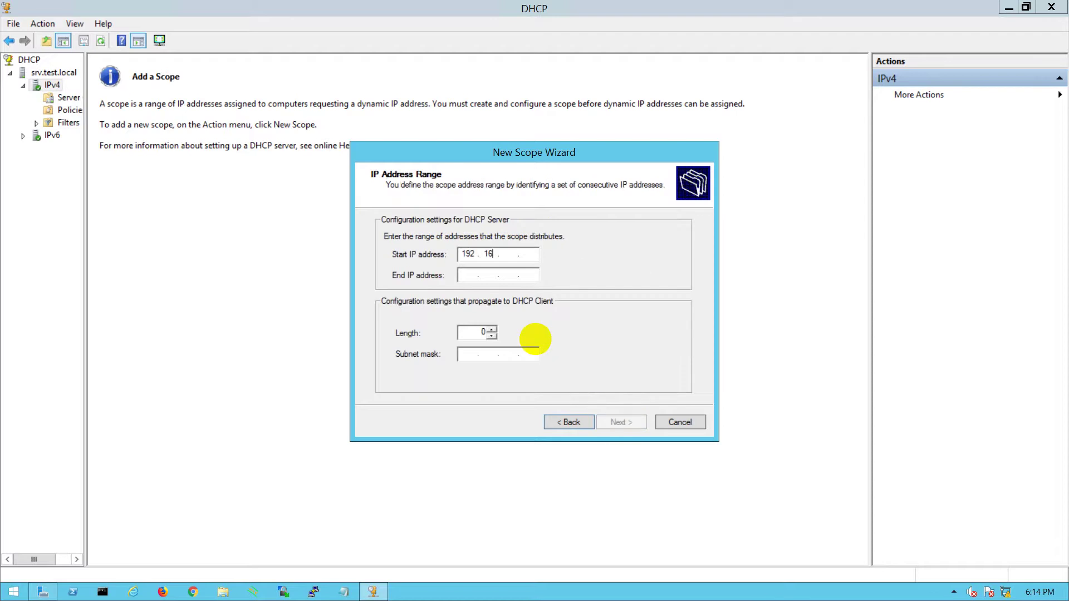
type("10 . 1")
key("Tab")
type("192 . 168 . ")
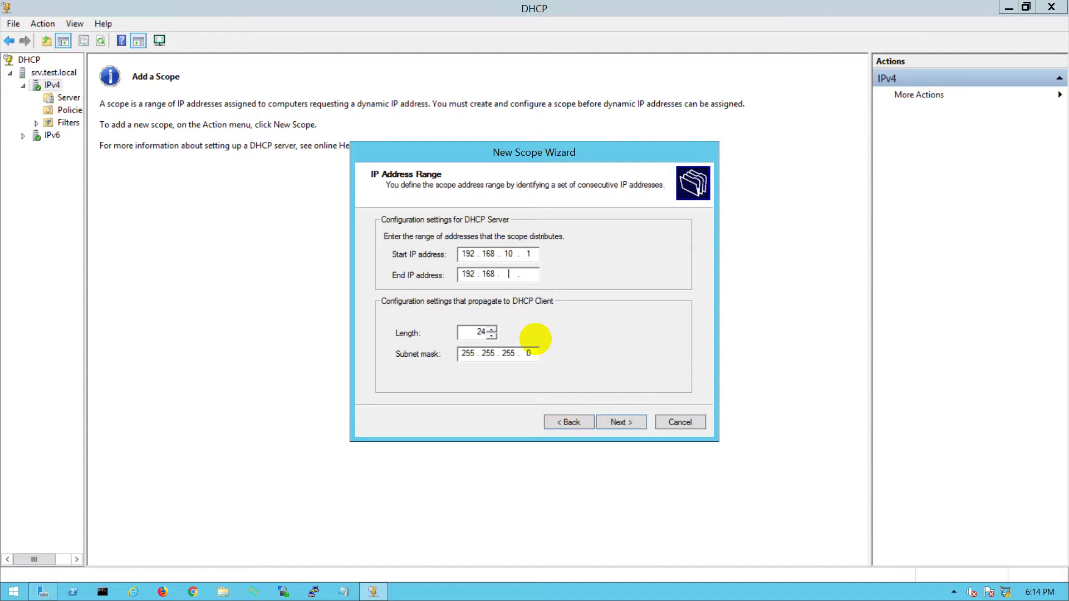
type("10 . 254")
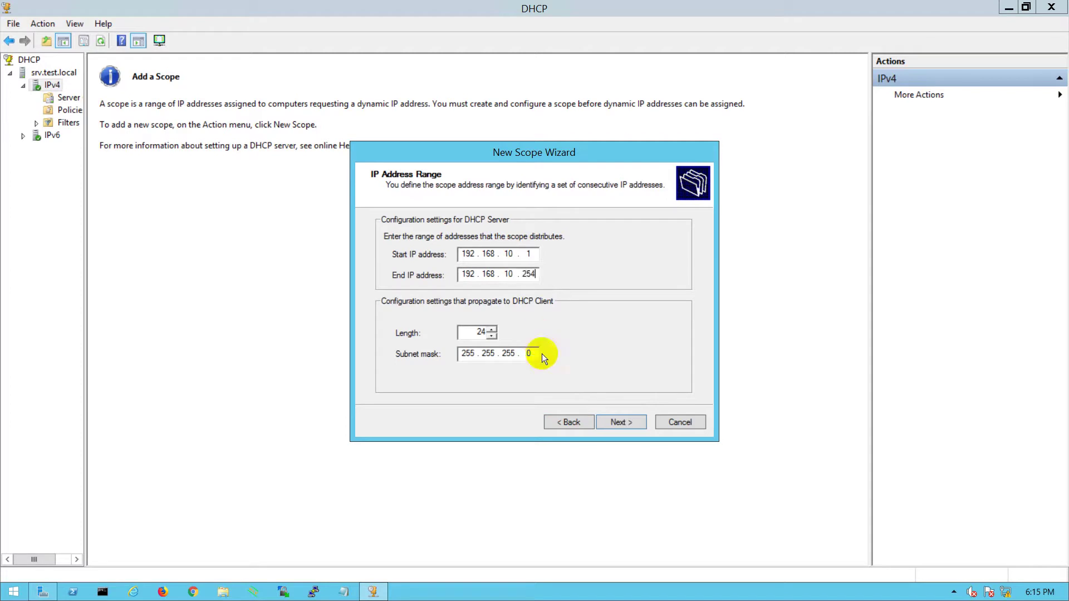
left_click(620, 422)
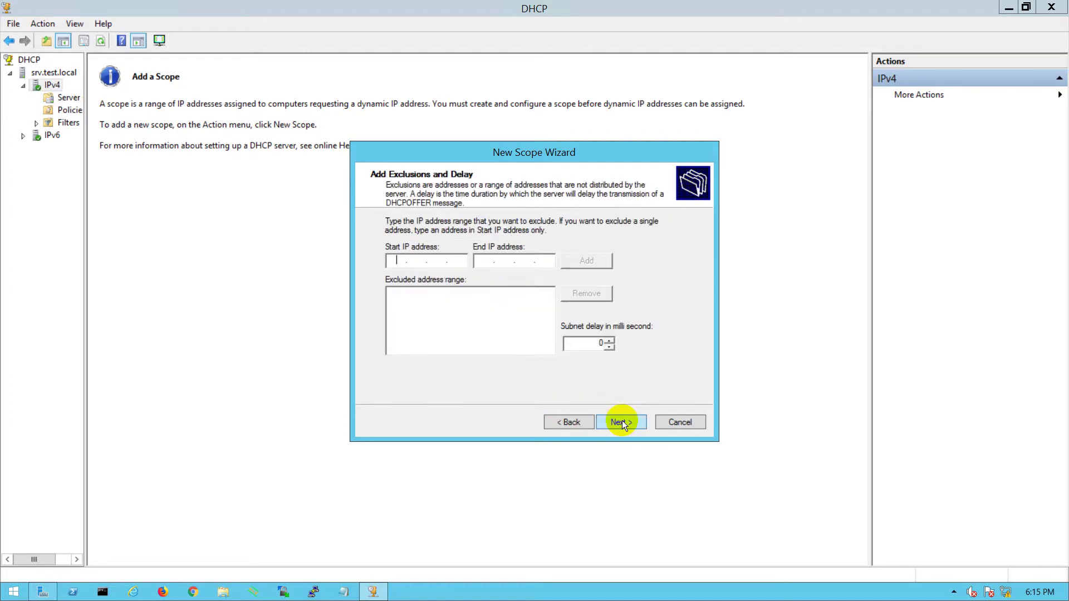
- Exclude 192.168.10.1–192.168.10.10 from the VLAN 10 scope
type("192 . 168 . 10 . 1")
key("Tab")
type("192 . 168 . 10 . 10")
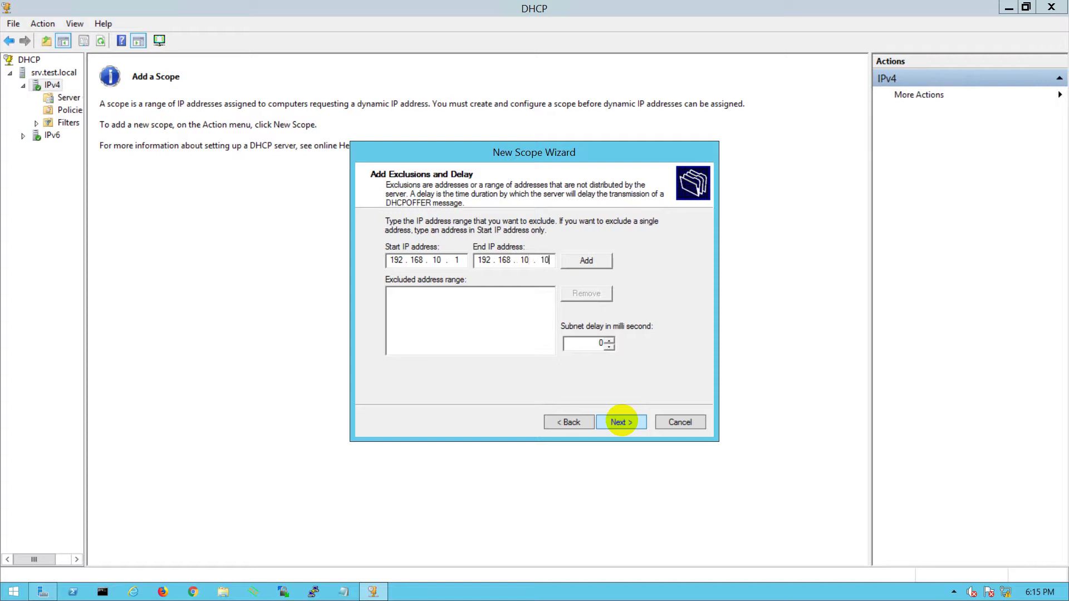
left_click(587, 262)
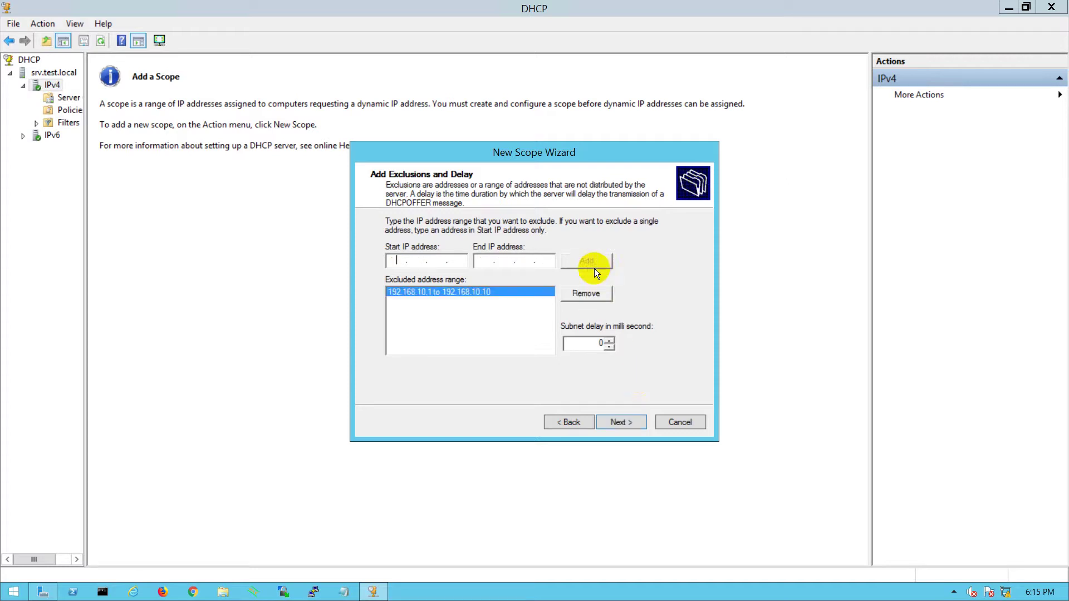
- Keep the default lease duration and add 192.168.10.1 as the default gateway
left_click(615, 424)
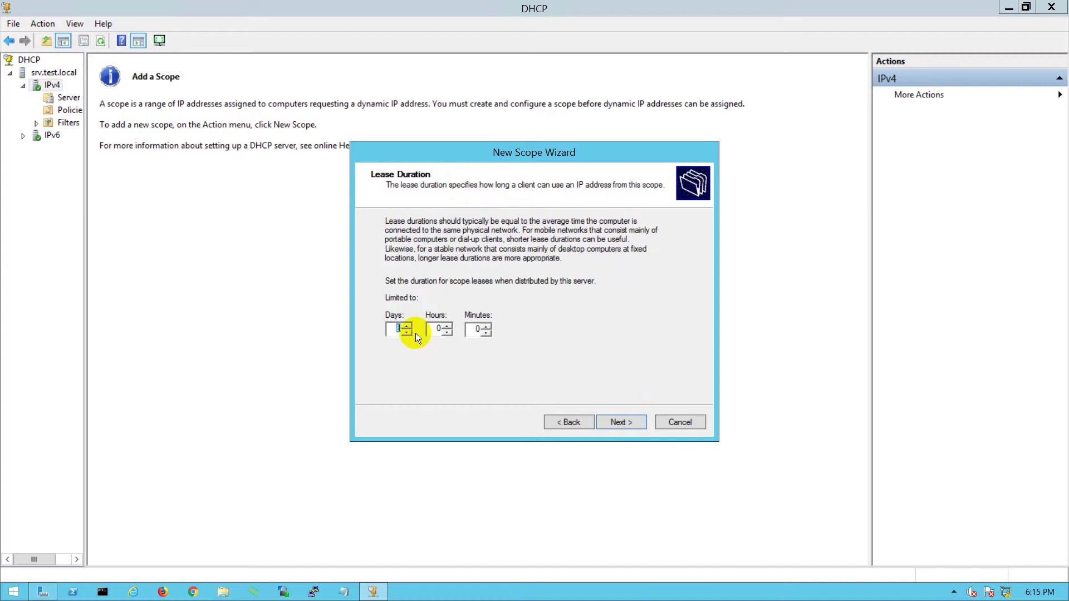
left_click(620, 422)
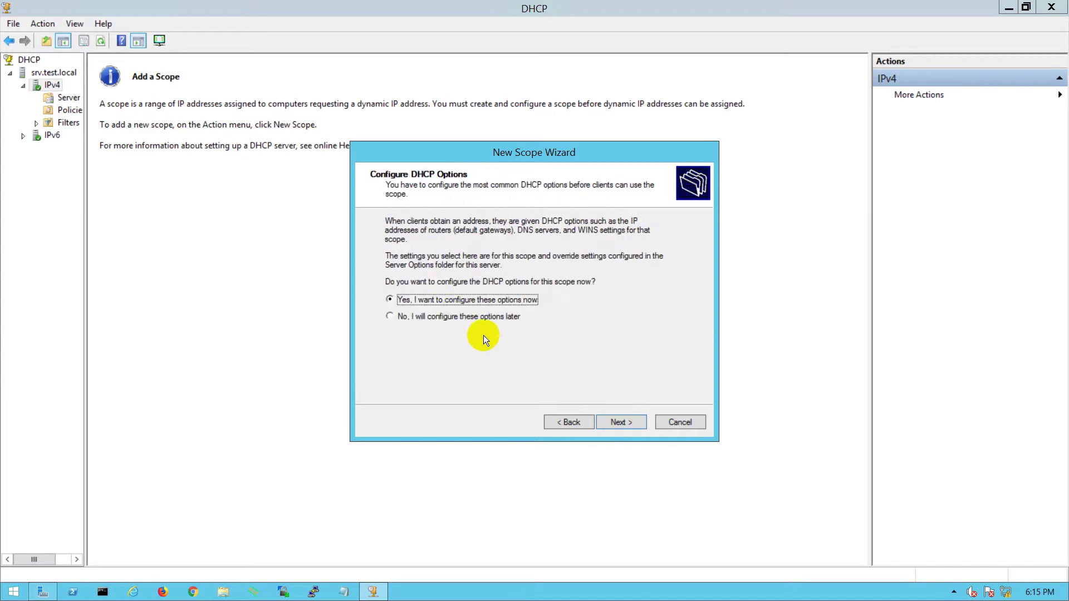
left_click(621, 420)
type("192 . 168 . ")
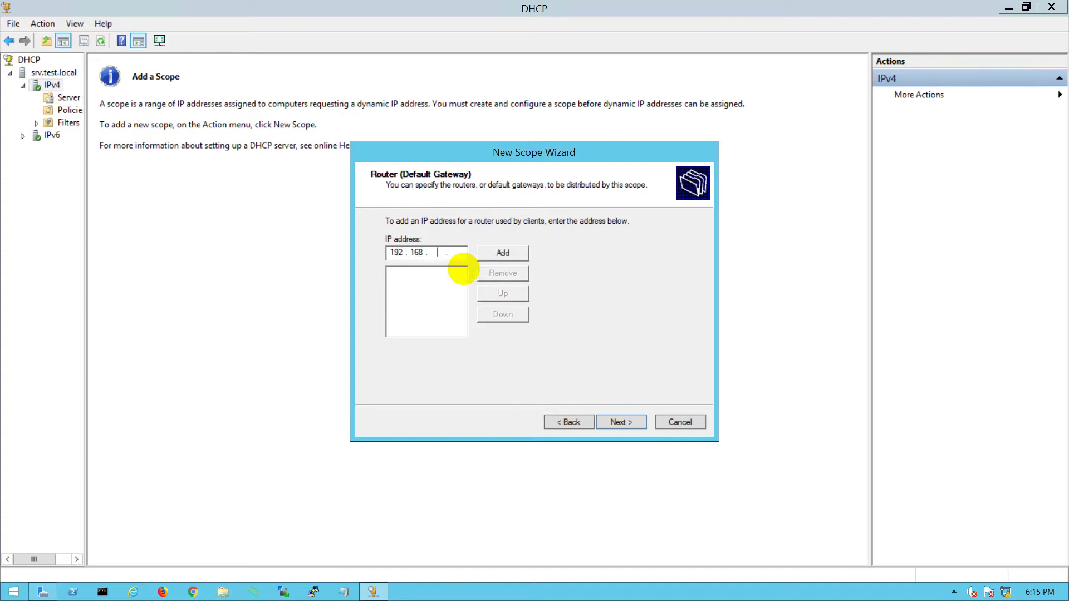
type("10 . 1")
left_click(498, 253)
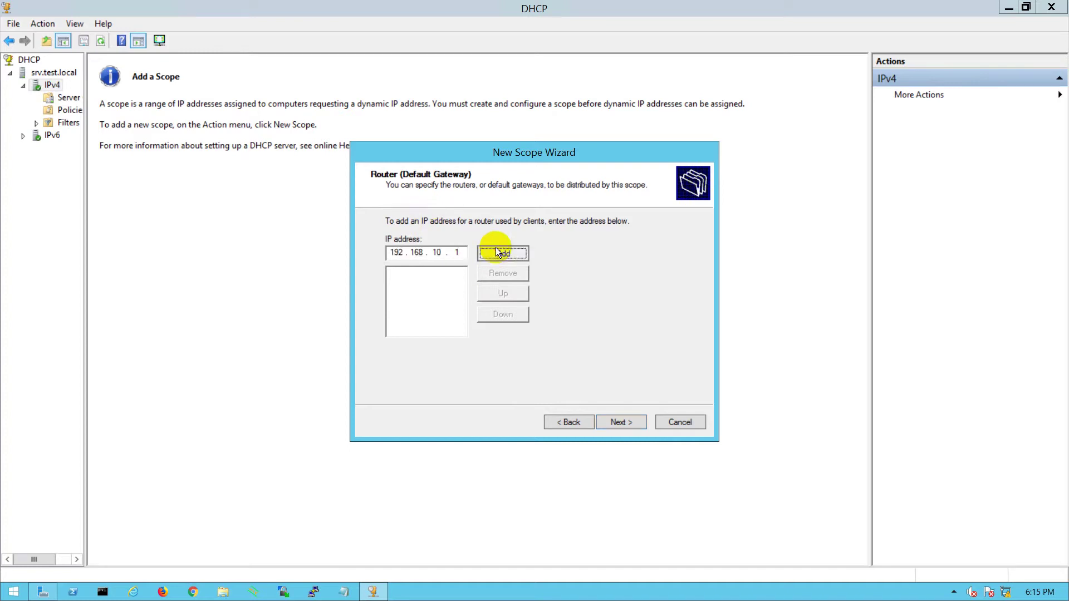
- Keep DNS 192.168.100.230, skip WINS, and activate the VLAN 10 scope
left_click(613, 418)
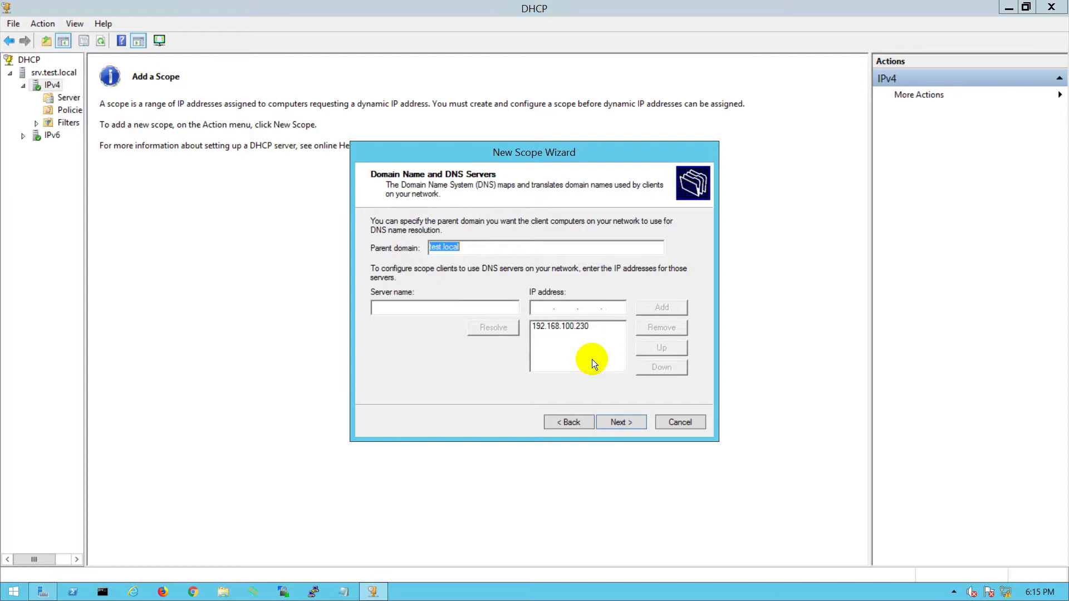
left_click(620, 421)
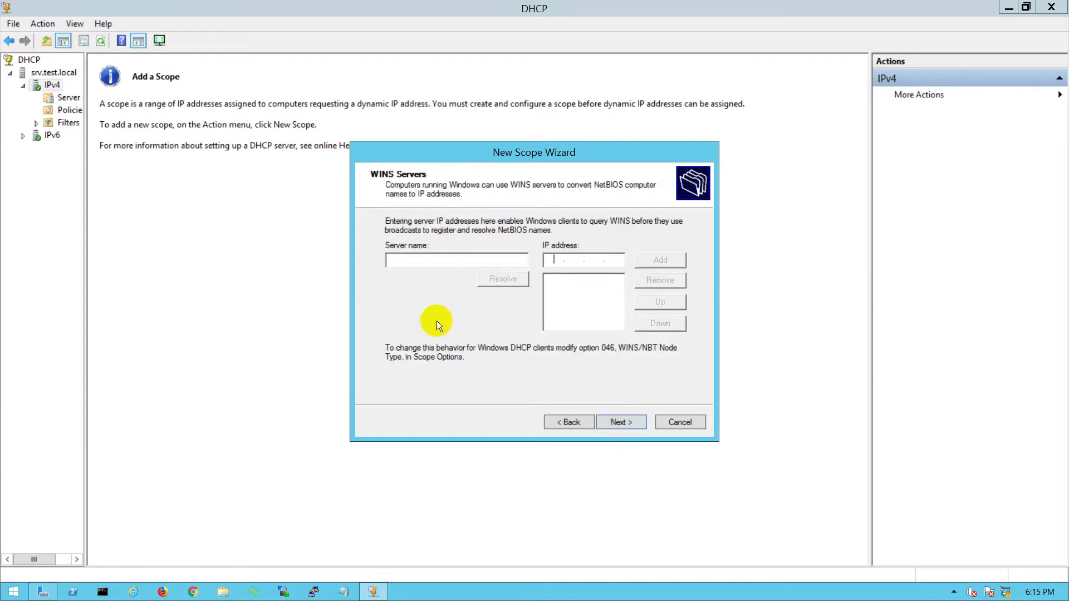
left_click(620, 423)
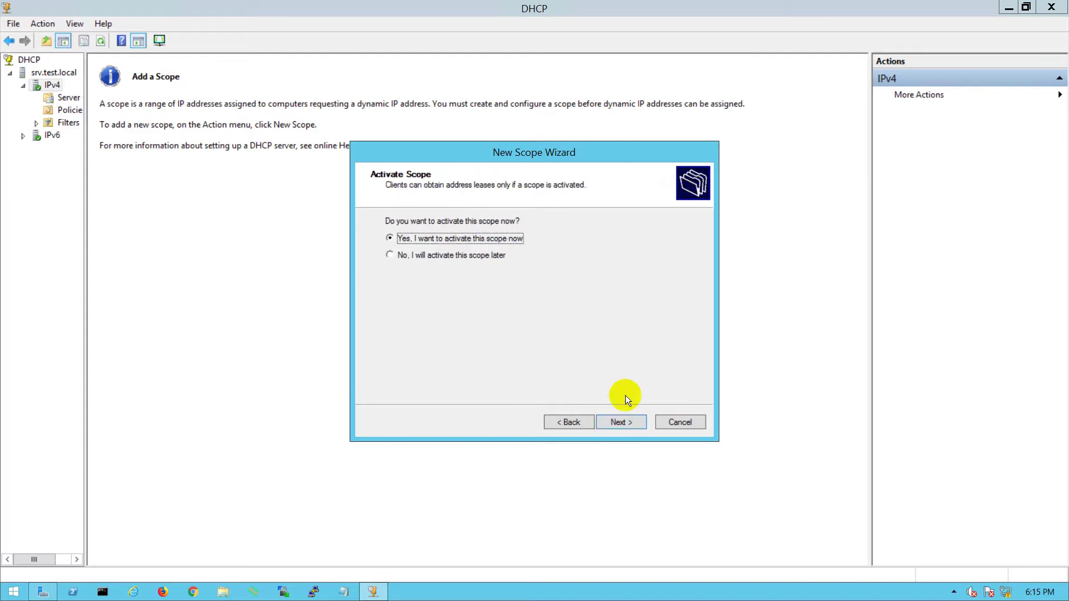
left_click(621, 423)
left_click(620, 423)
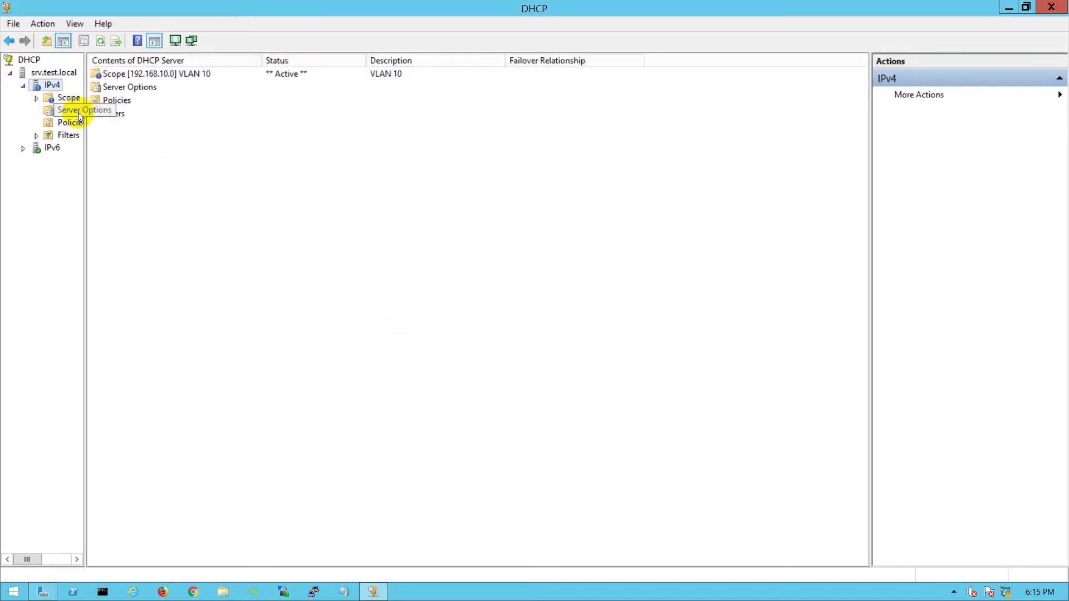
right_click(52, 84)
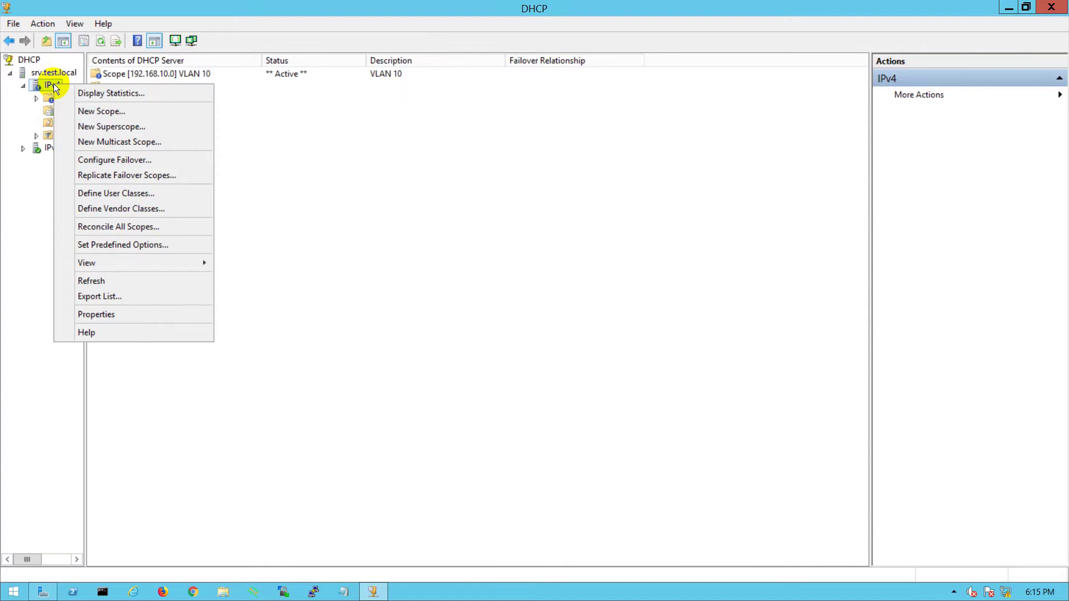
- Start a new scope with name and description VLAN 20
left_click(99, 112)
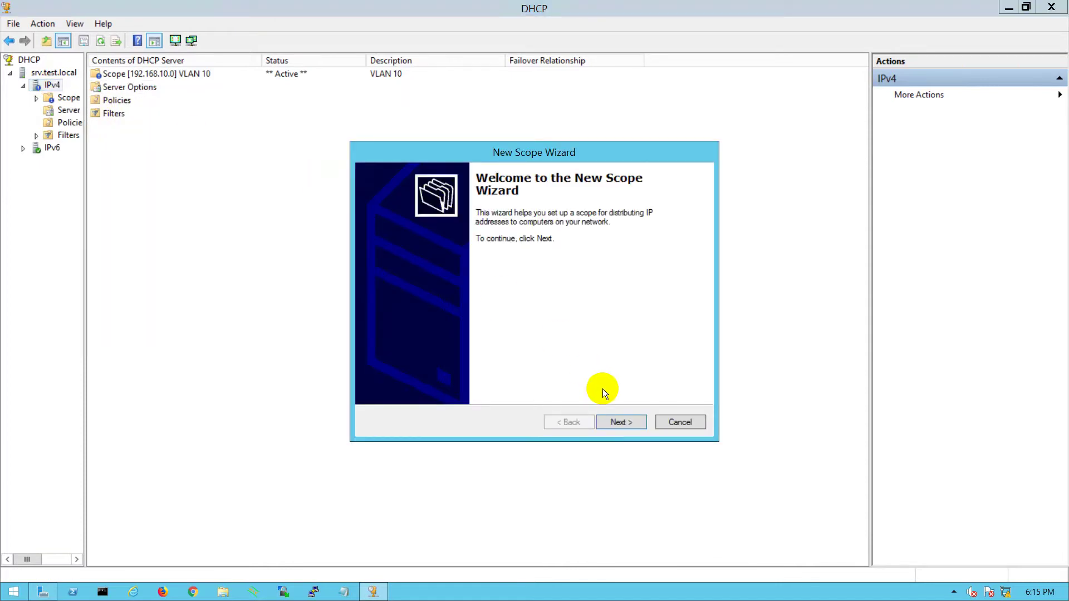
left_click(616, 421)
type("VLAN")
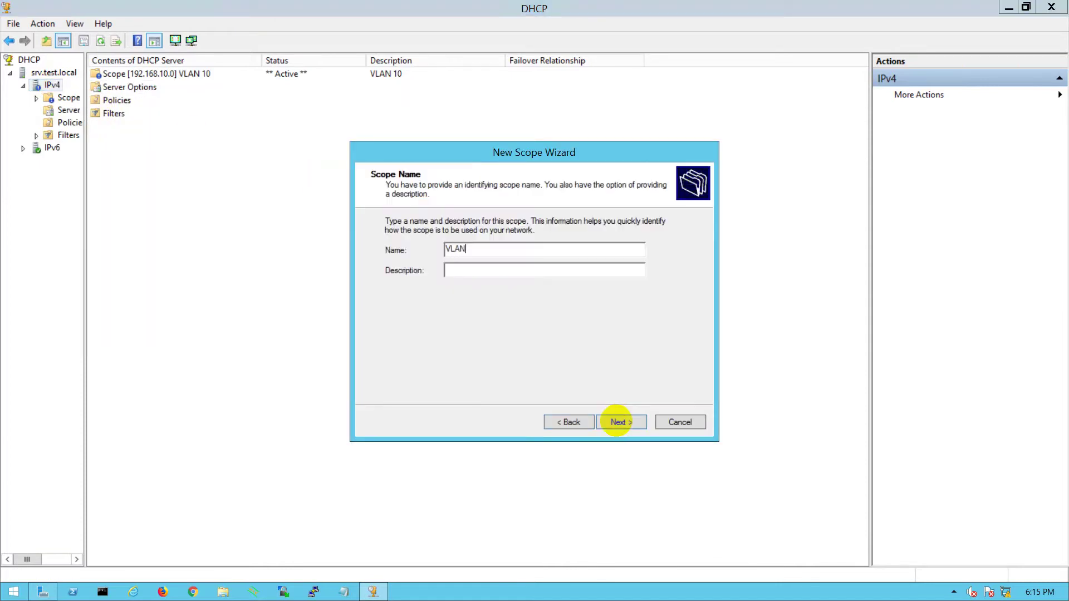
type(" 20")
key("Tab")
type("VLAN 20")
- Set the VLAN 20 range to 192.168.20.1–192.168.20.254 /24
left_click(619, 423)
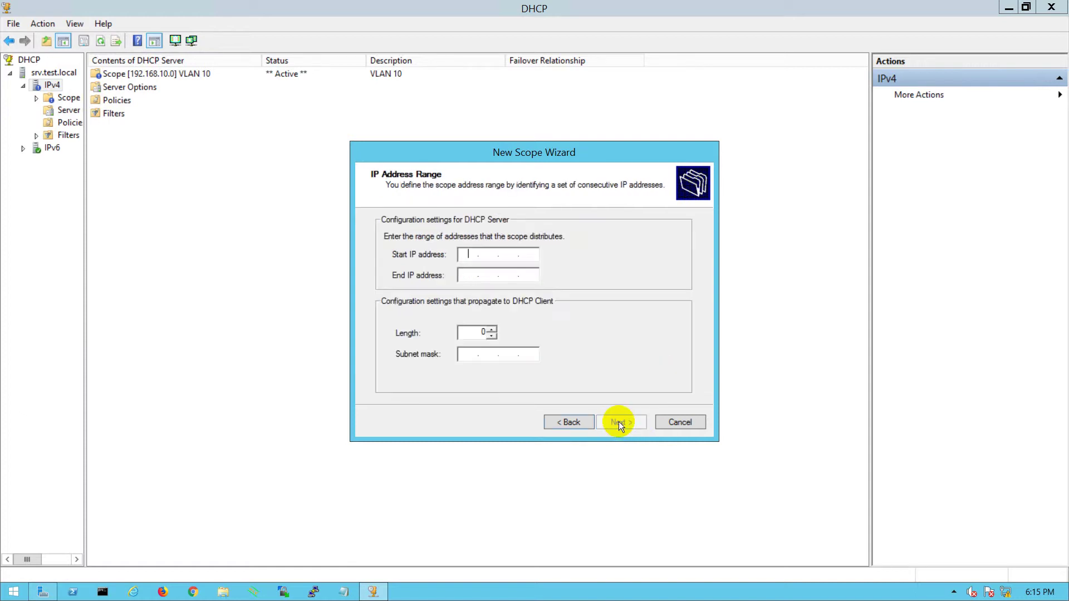
type("192 . 168 . 20 . 1")
key("Tab")
type("192 . 168 . ")
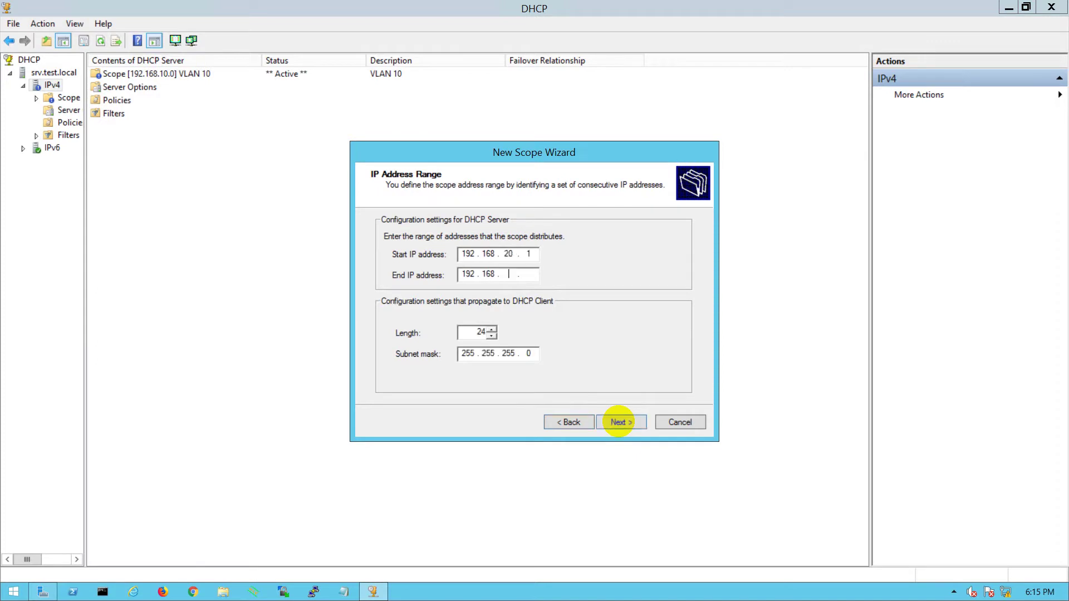
type("20 . 254")
left_click(622, 424)
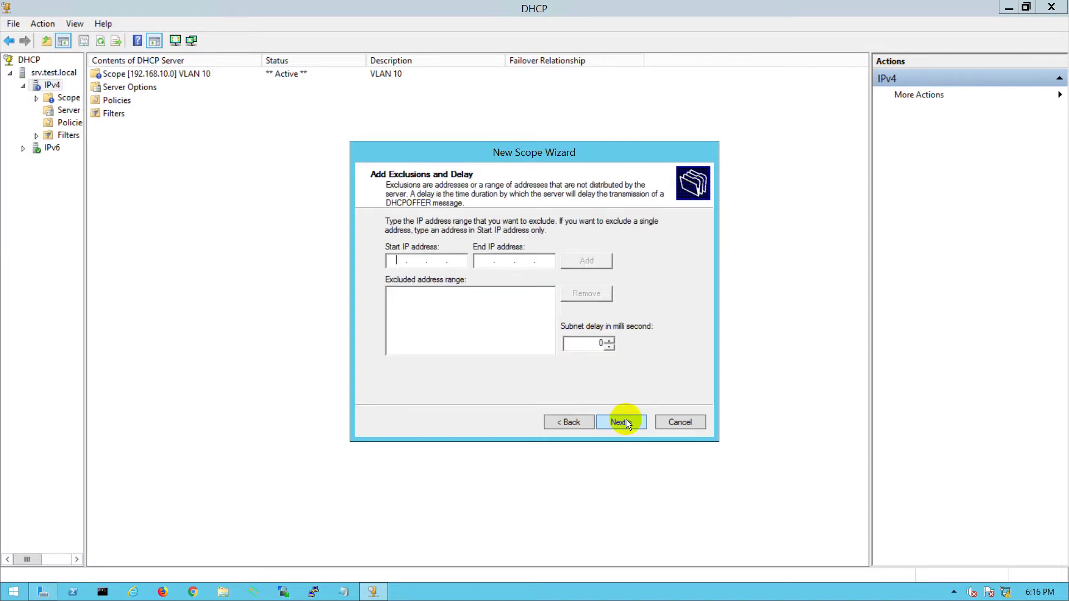
- Exclude 192.168.20.1–192.168.20.10 from the VLAN 20 scope
type("192 . 168 . 20 . 1")
left_click(488, 265)
type("192 . 168 . ")
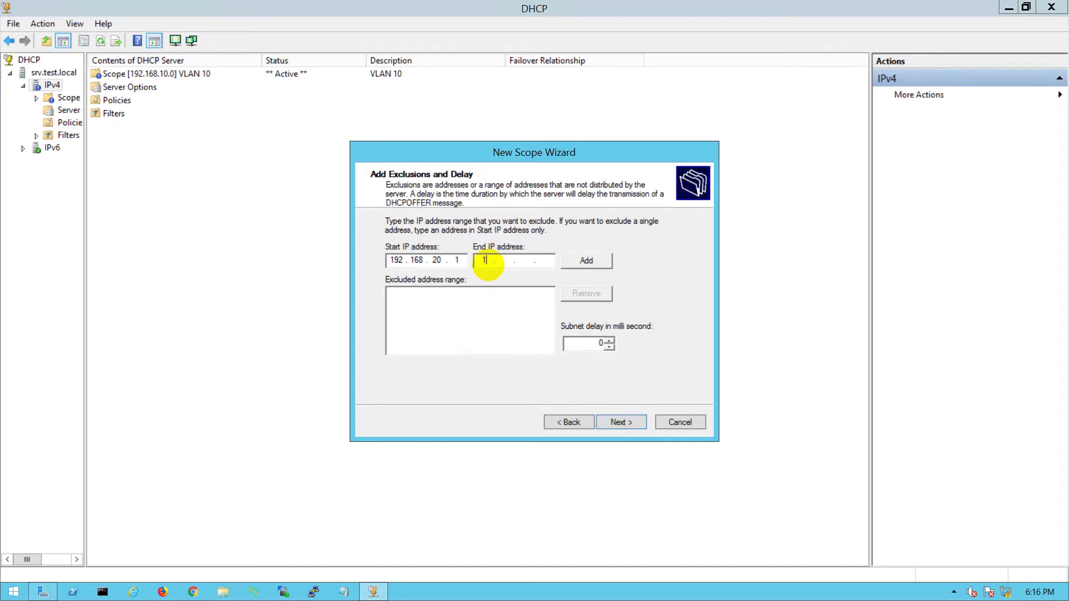
type("20 . 10")
left_click(566, 259)
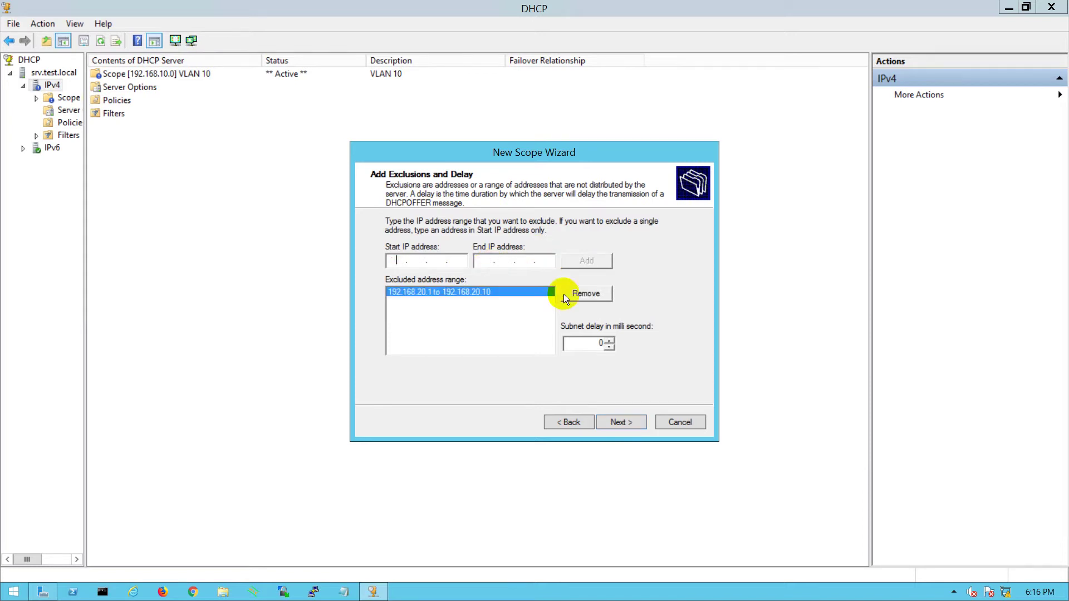
- Keep the default lease duration and add 192.168.20.1 as the default gateway
left_click(620, 422)
left_click(610, 419)
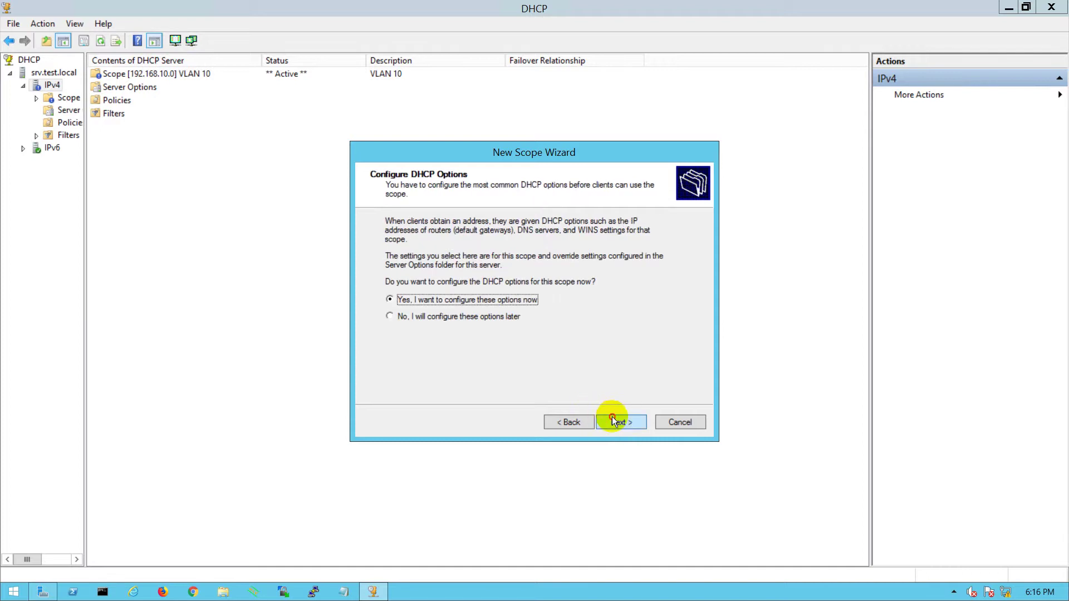
left_click(612, 419)
type("192 . 168 . ")
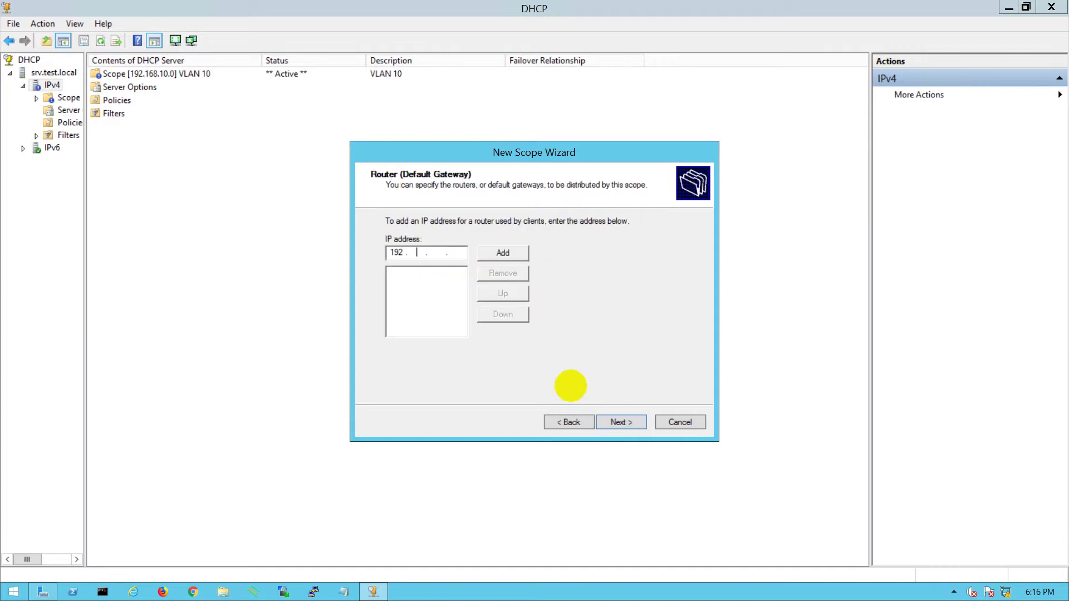
type("20 . 1")
left_click(517, 254)
- Keep the DNS settings, skip WINS, and choose to activate the VLAN 20 scope
left_click(622, 421)
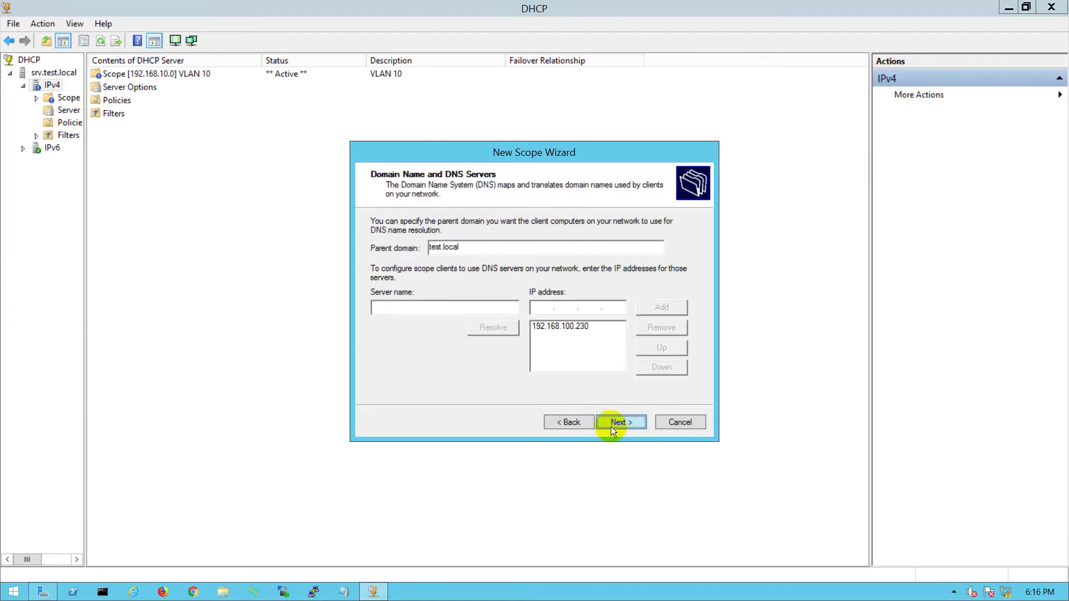
left_click(610, 426)
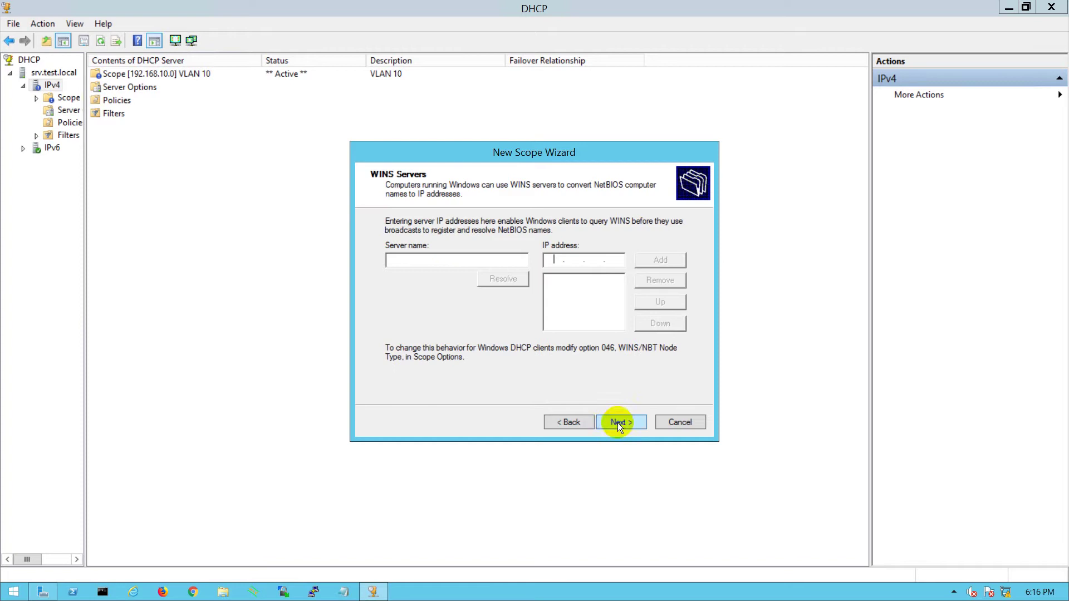
left_click(617, 422)
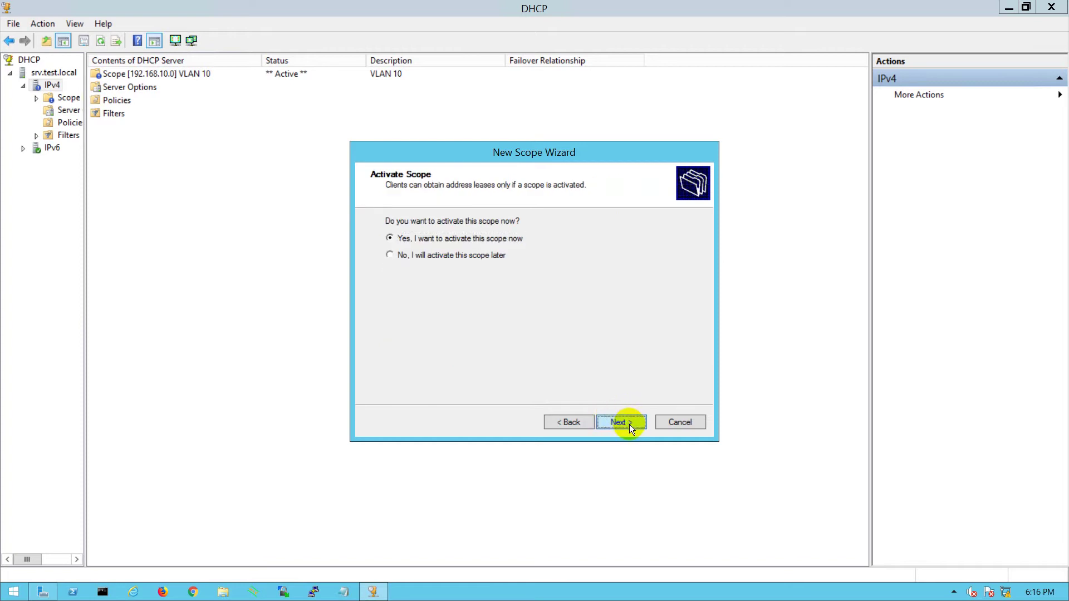
left_click(629, 424)
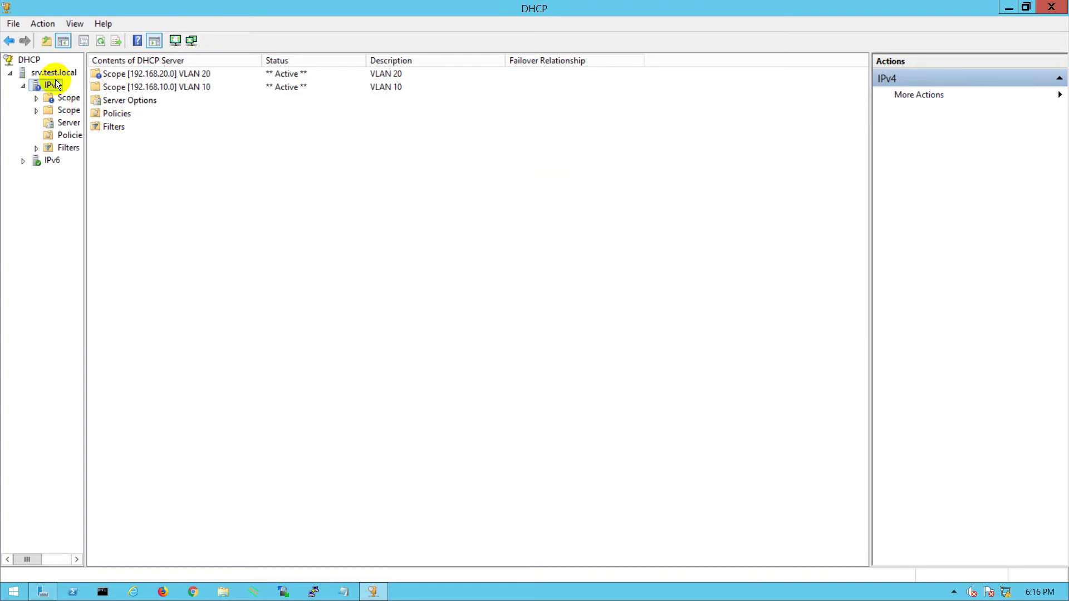
- Start a new scope named VLAN 30 with description VLAN 30
right_click(54, 81)
left_click(99, 104)
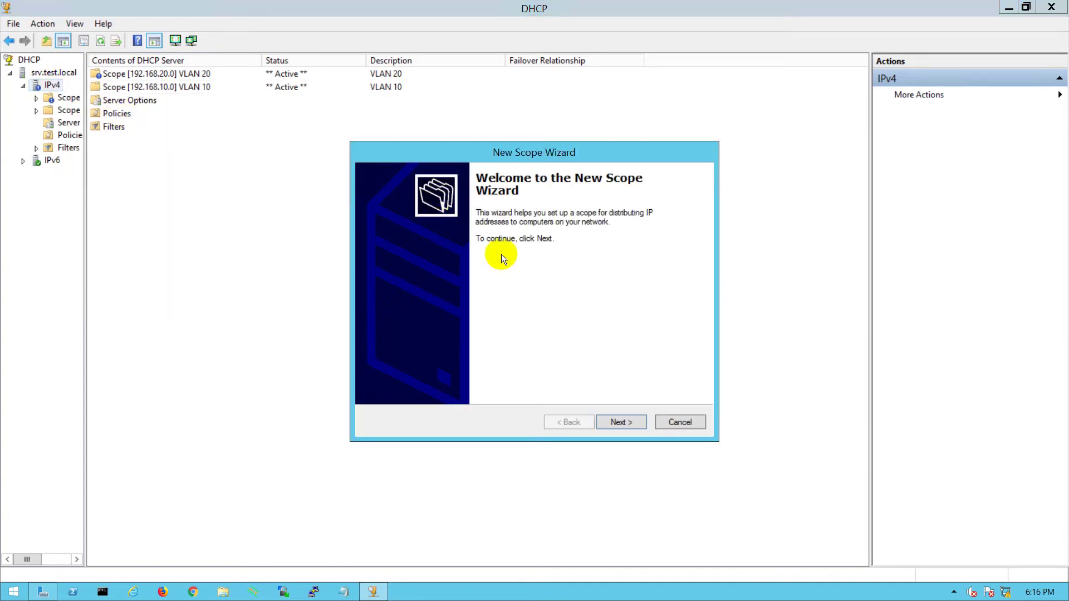
left_click(612, 422)
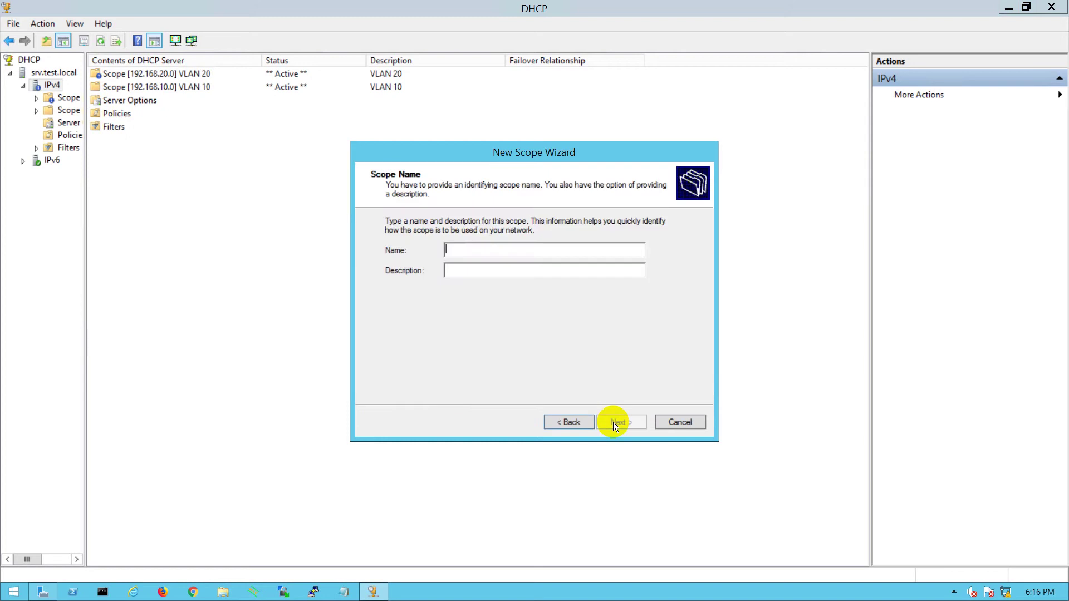
type("LAN 30")
key("Tab")
type("VLA")
key("BackSpace")
type("N")
key("BackSpace")
type("AN ")
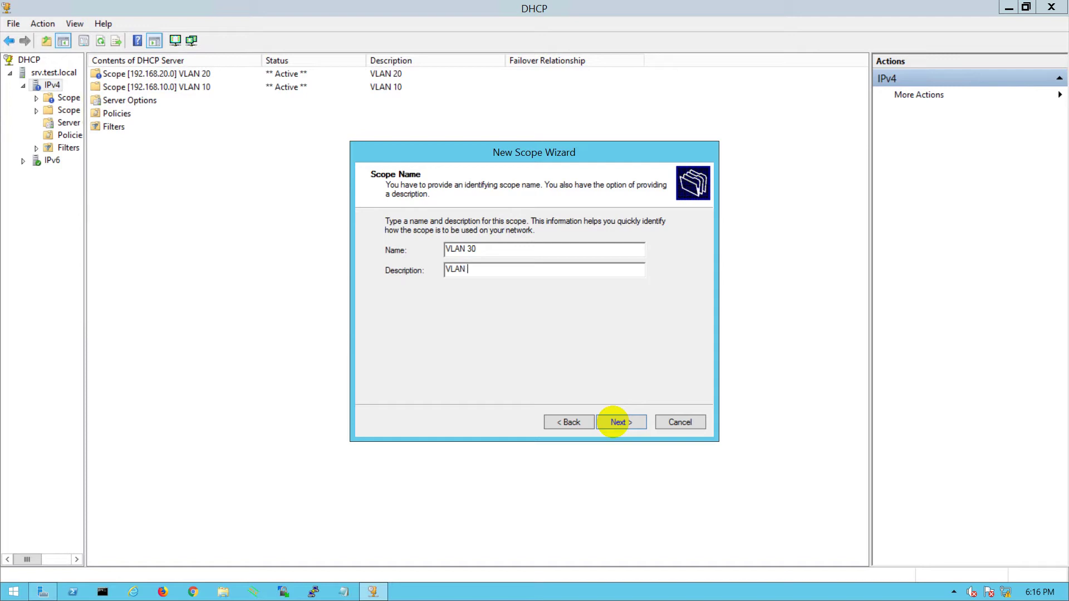
type("30")
key("Tab")
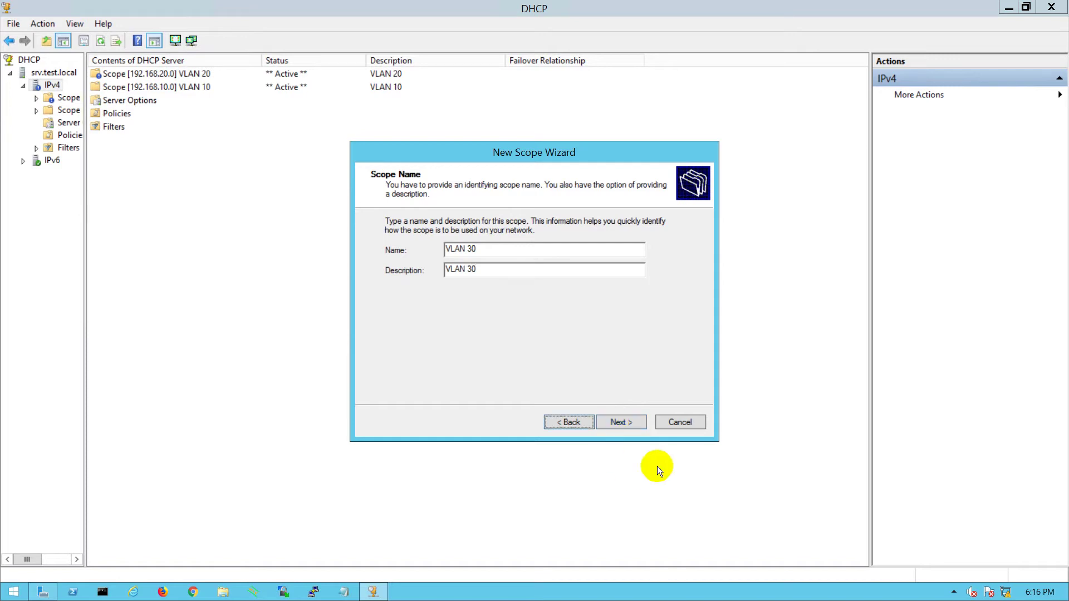
- Set the VLAN 30 range to 192.168.30.1–192.168.30.254 /24
left_click(622, 422)
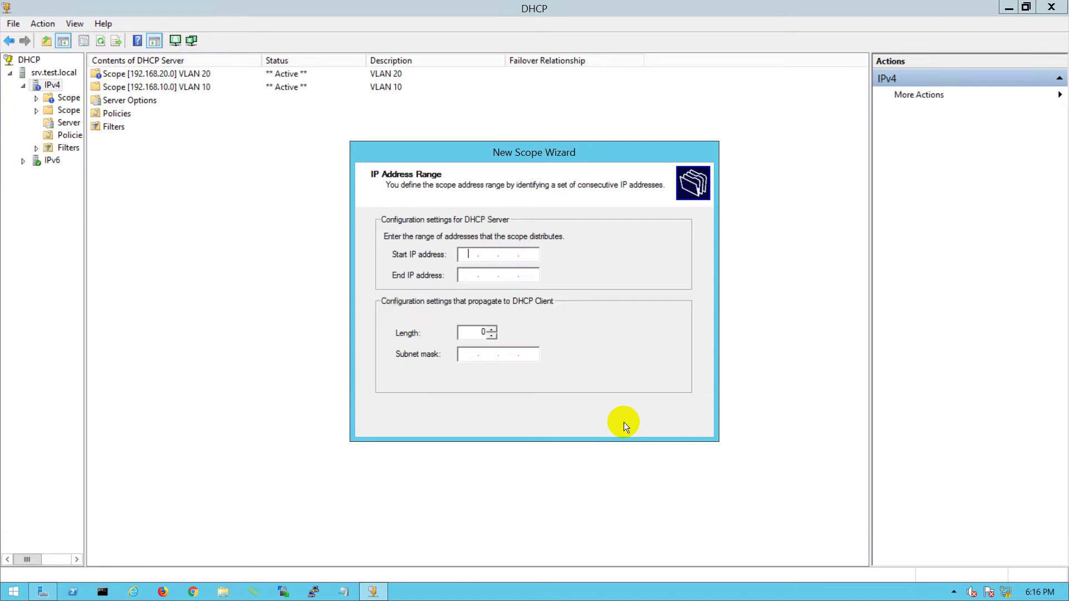
type("192.168.")
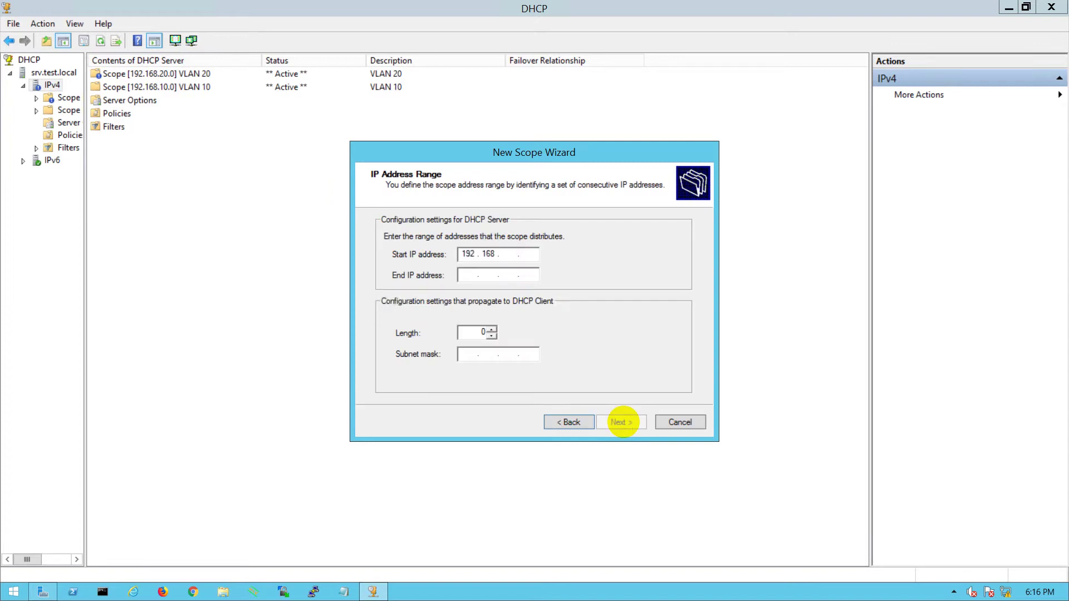
type("30.1")
key("Tab")
type("192 . 168 . ")
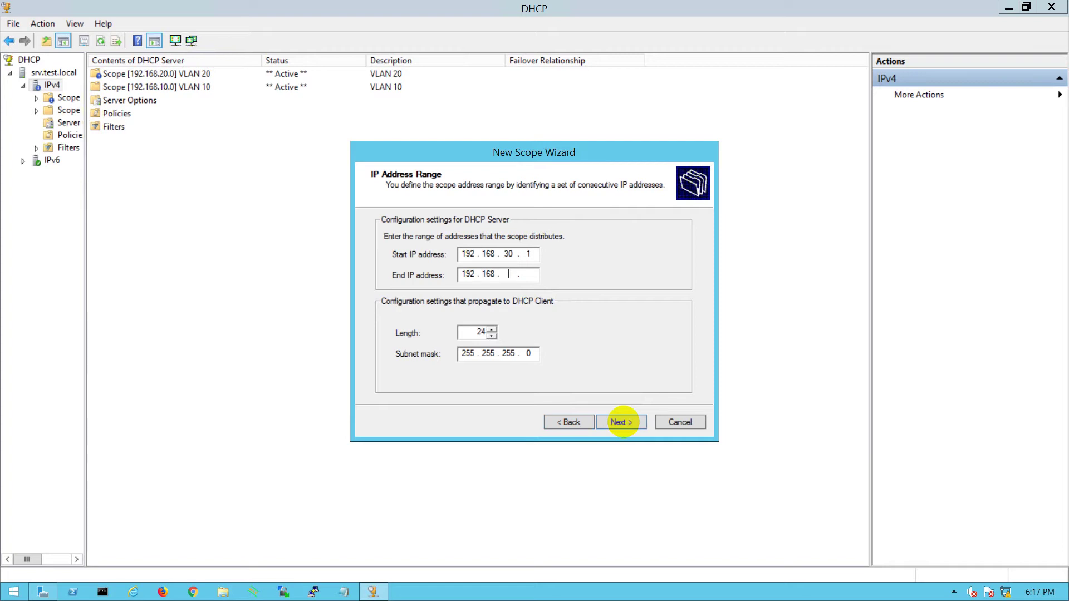
type("30 . 254")
- Exclude 192.168.30.1–192.168.30.10 from the VLAN 30 scope
left_click(622, 422)
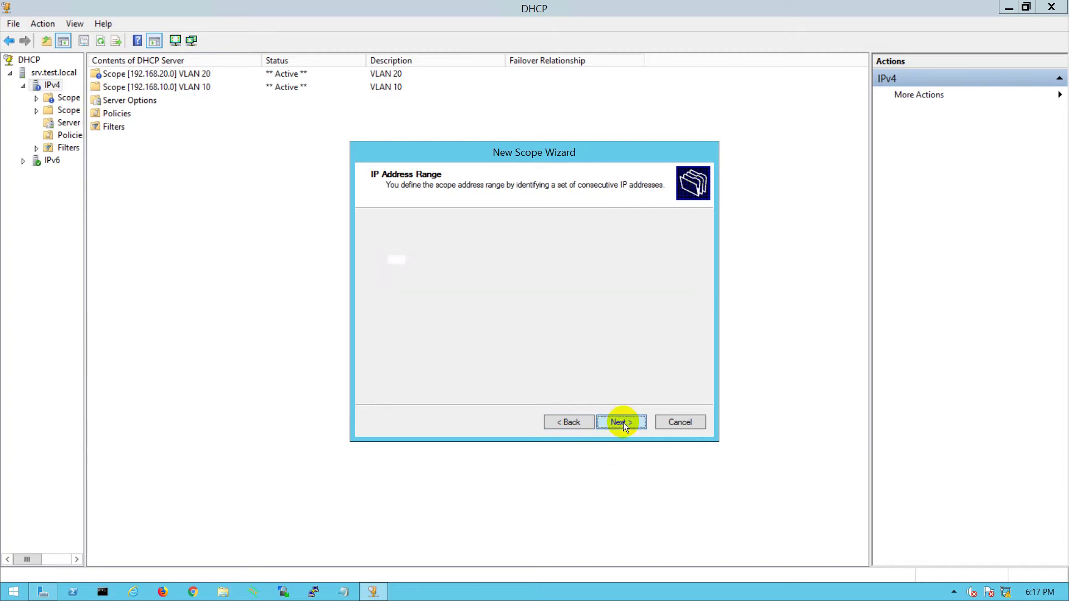
type("192 . 168 . ")
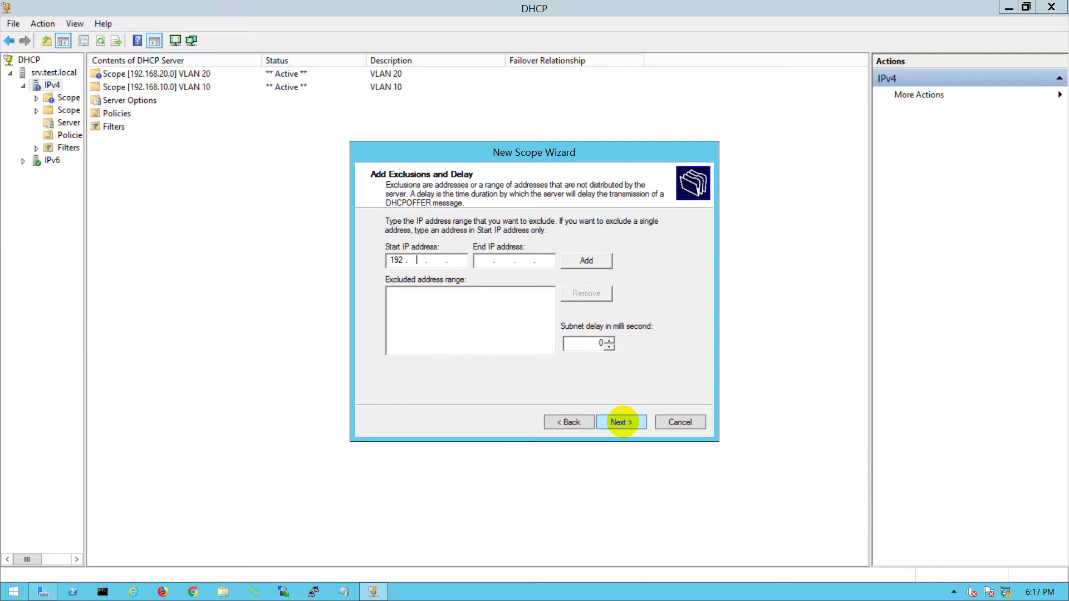
type("30 . 1")
key("Tab")
type("192 . 168 . 30 . 10")
left_click(579, 261)
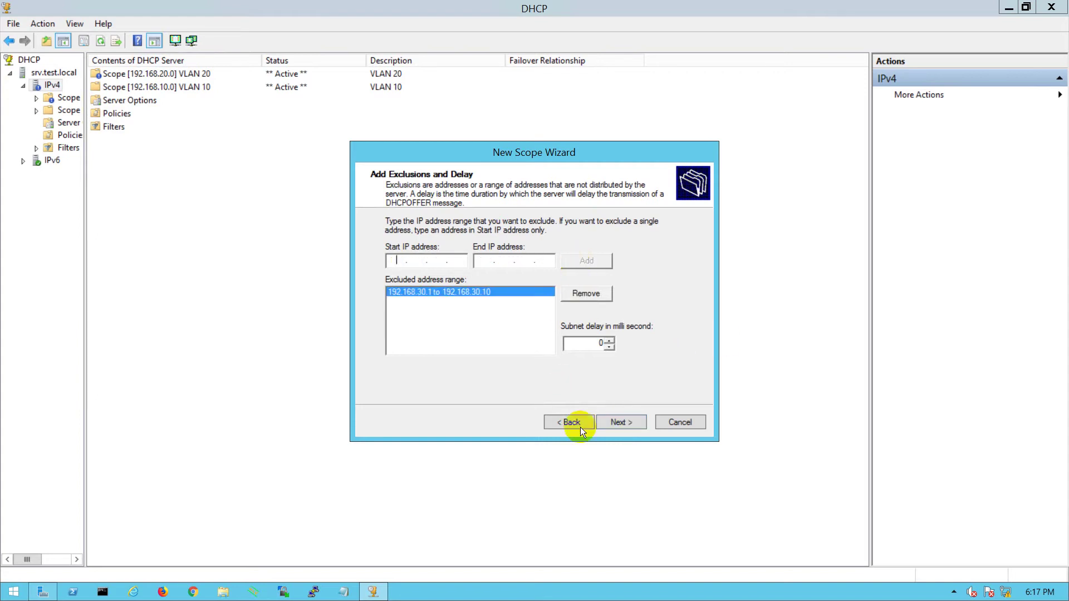
- Keep the default lease duration and add 192.168.30.1 as the default gateway
left_click(622, 421)
left_click(622, 422)
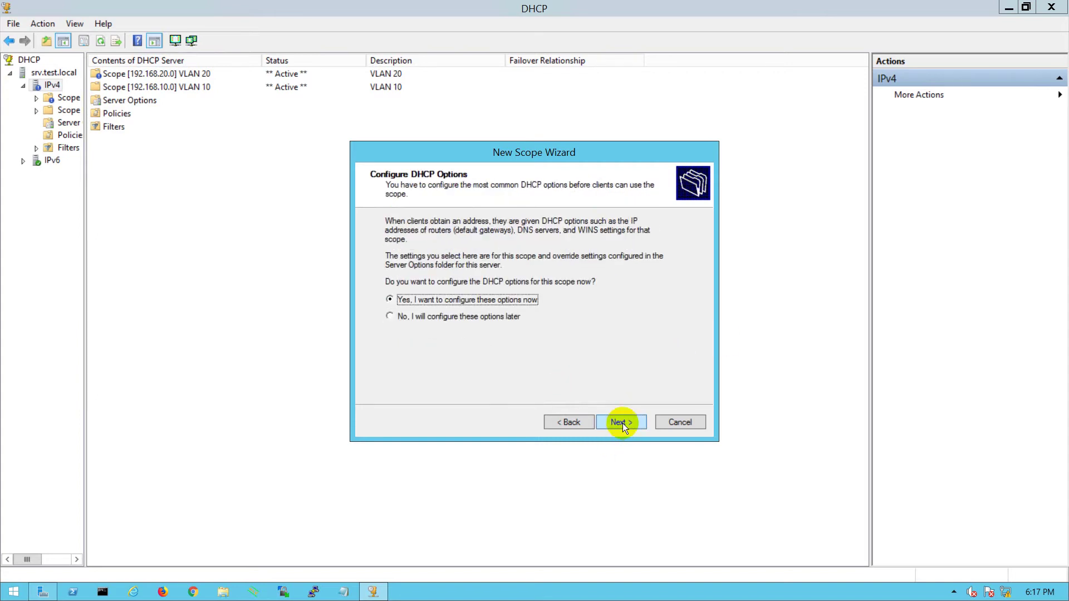
left_click(621, 422)
type("192 . 168 . ")
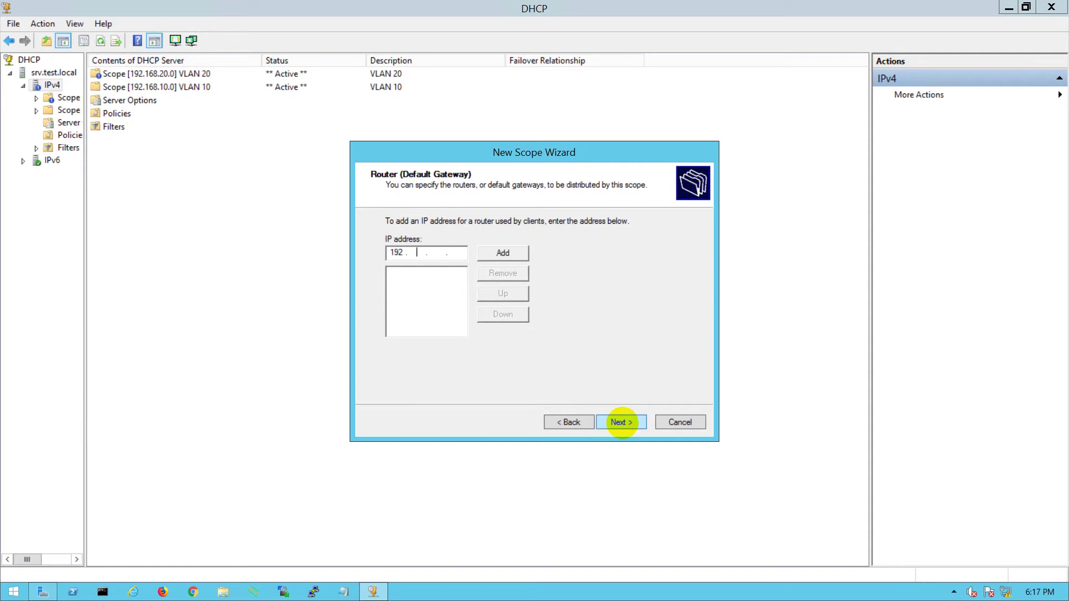
type("30 . 1")
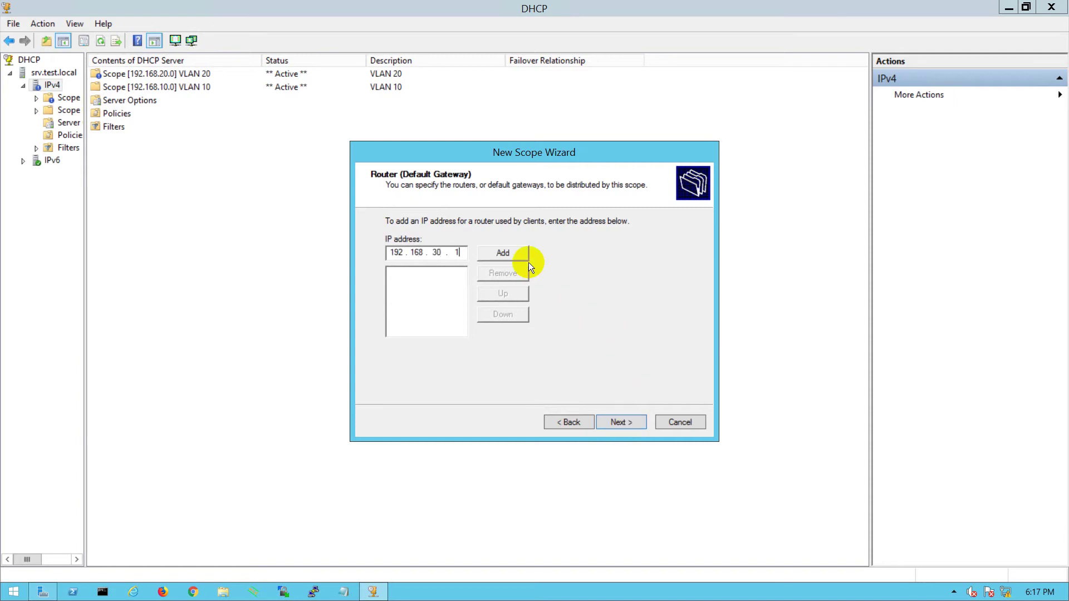
left_click(526, 260)
- Keep DNS, skip WINS, activate the VLAN 30 scope and finish the wizard
left_click(620, 423)
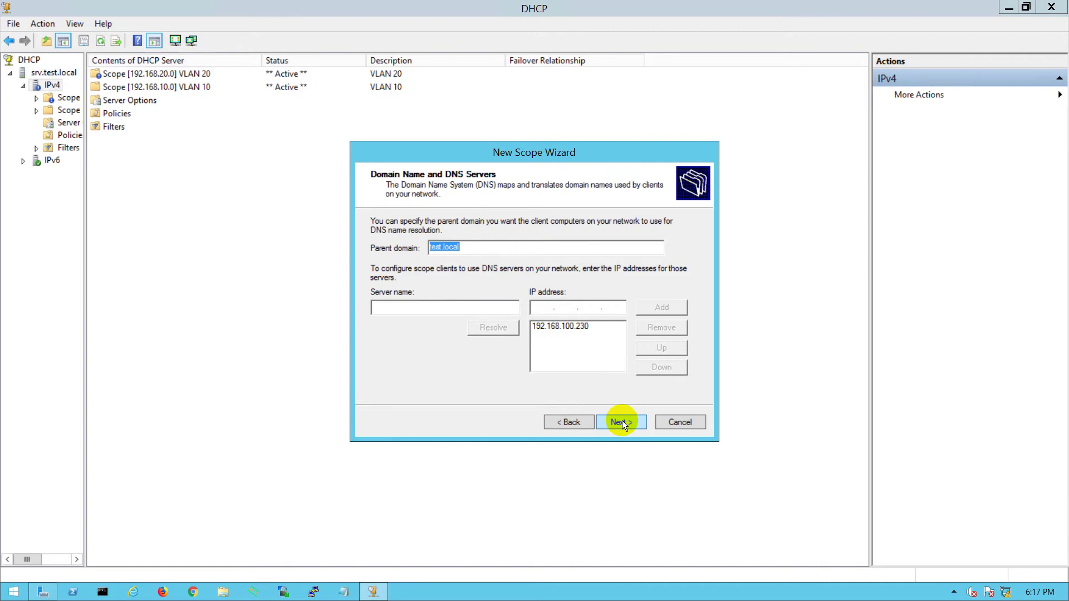
left_click(622, 421)
left_click(622, 421)
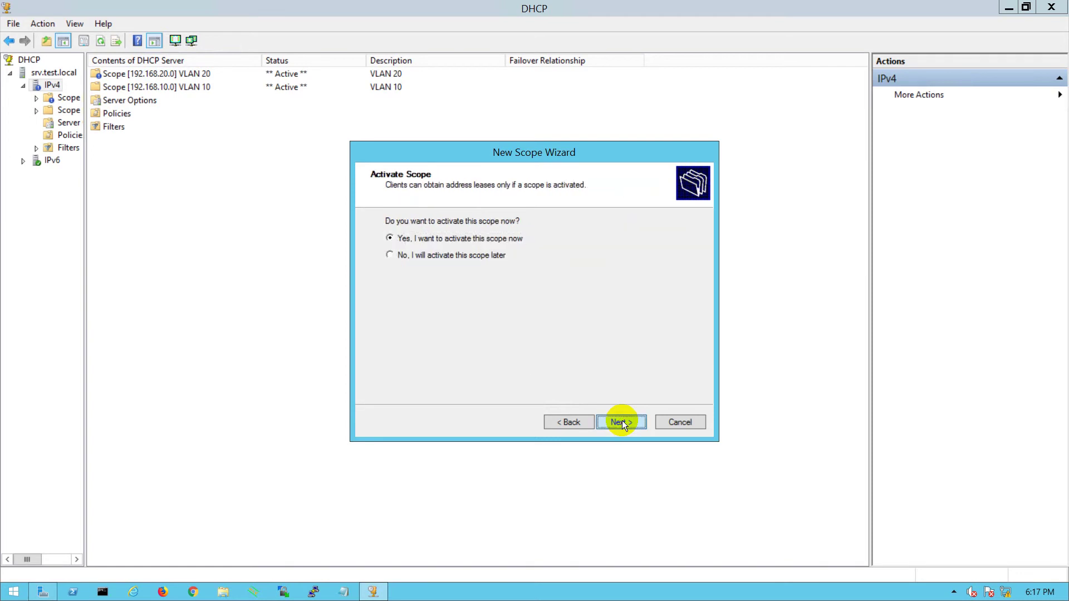
left_click(622, 422)
left_click(622, 422)
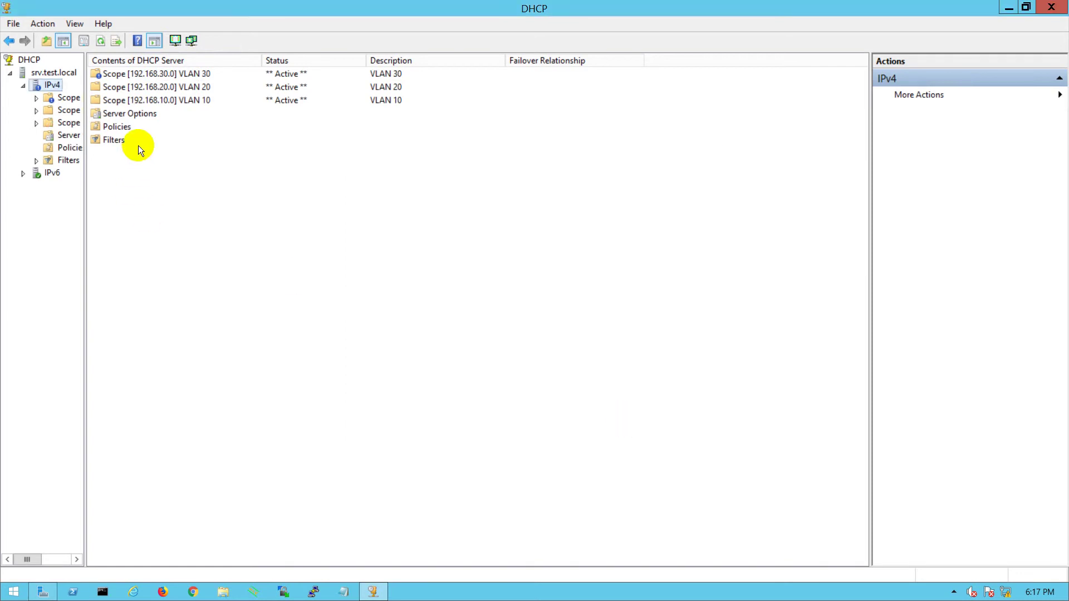
- Refresh the scope list and view the VLAN 10 address pool and exclusions
right_click(112, 73)
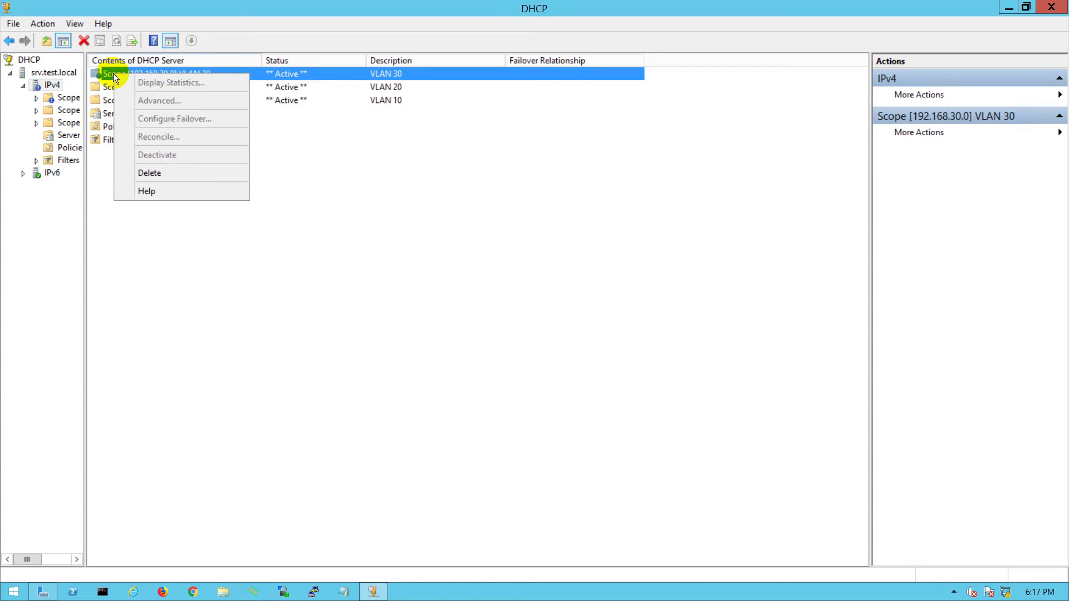
left_click(390, 226)
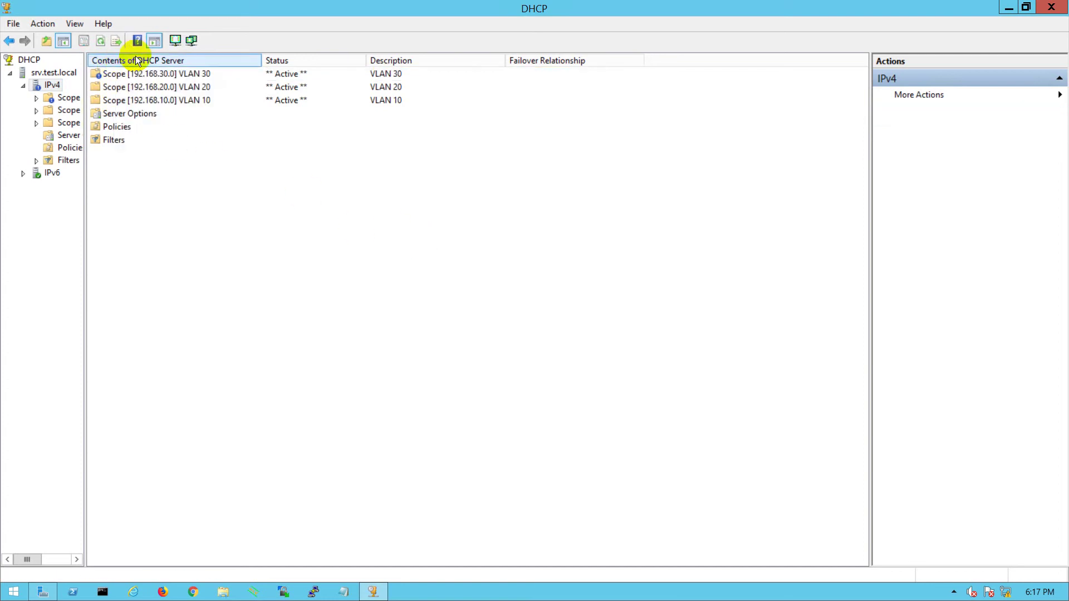
left_click(101, 40)
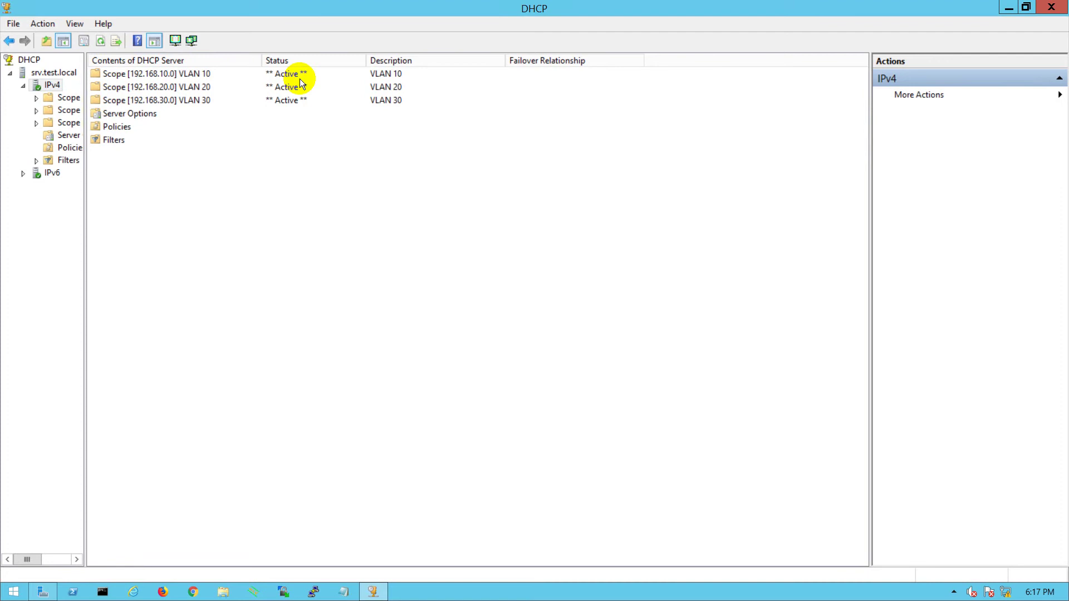
left_click(118, 74)
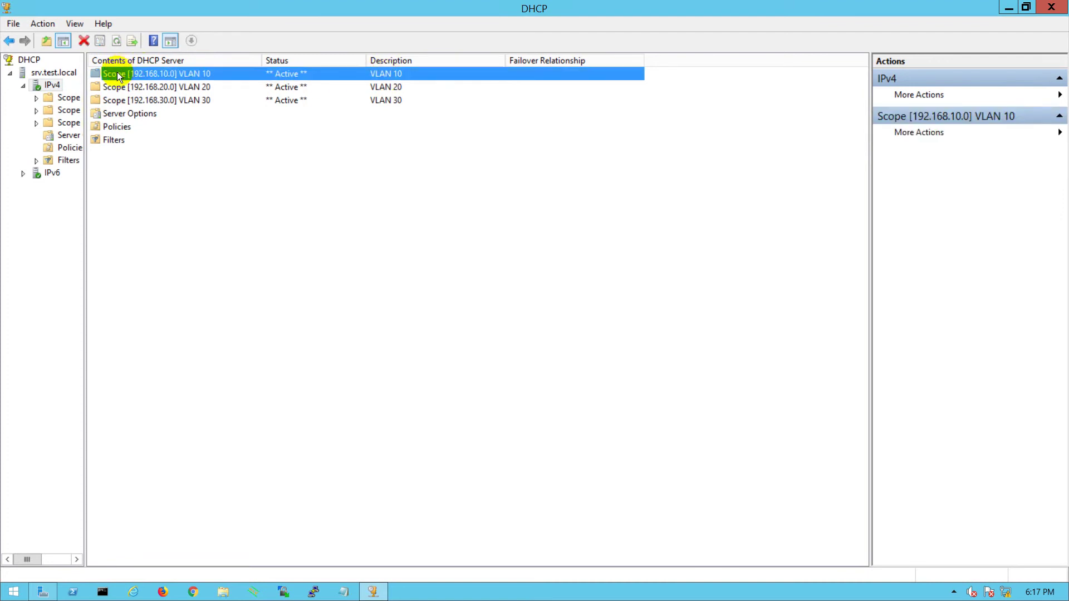
left_click(36, 99)
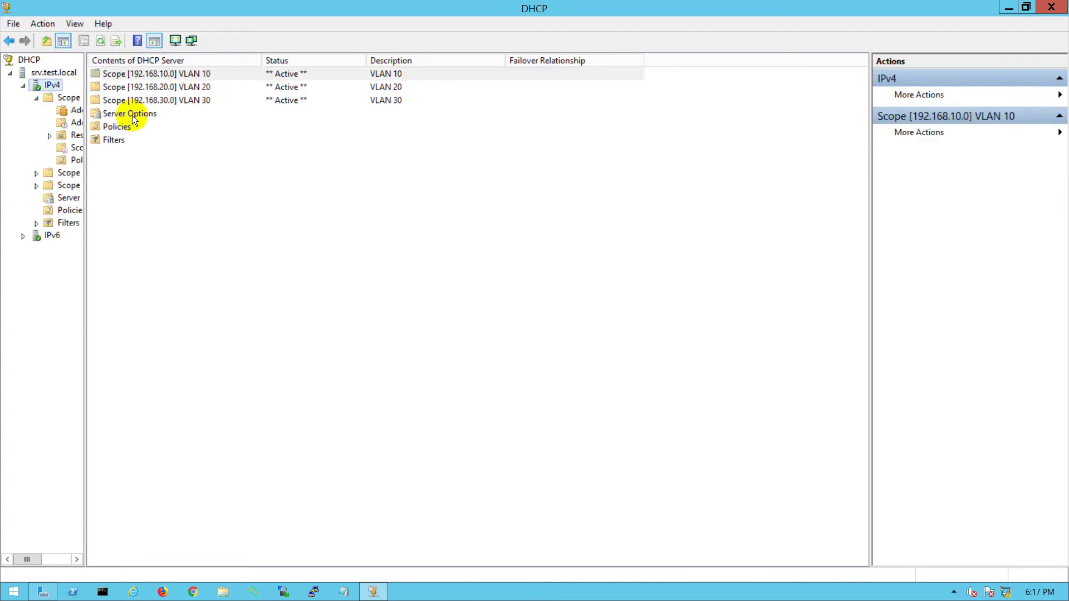
left_click(77, 111)
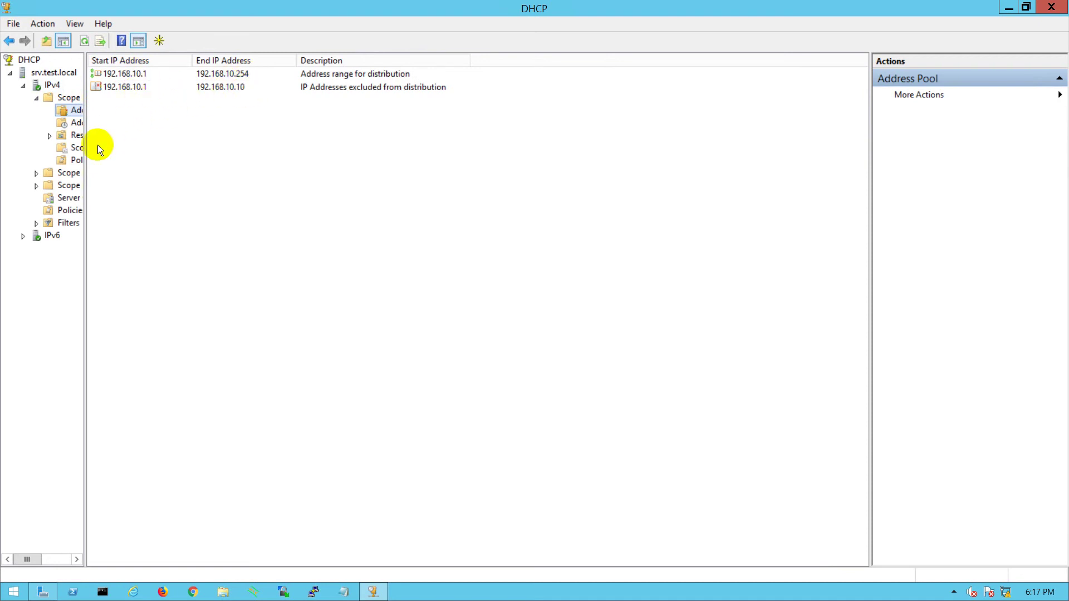
- Widen the tree and view the VLAN 20 and VLAN 30 address pools
left_click_drag(85, 151, 152, 158)
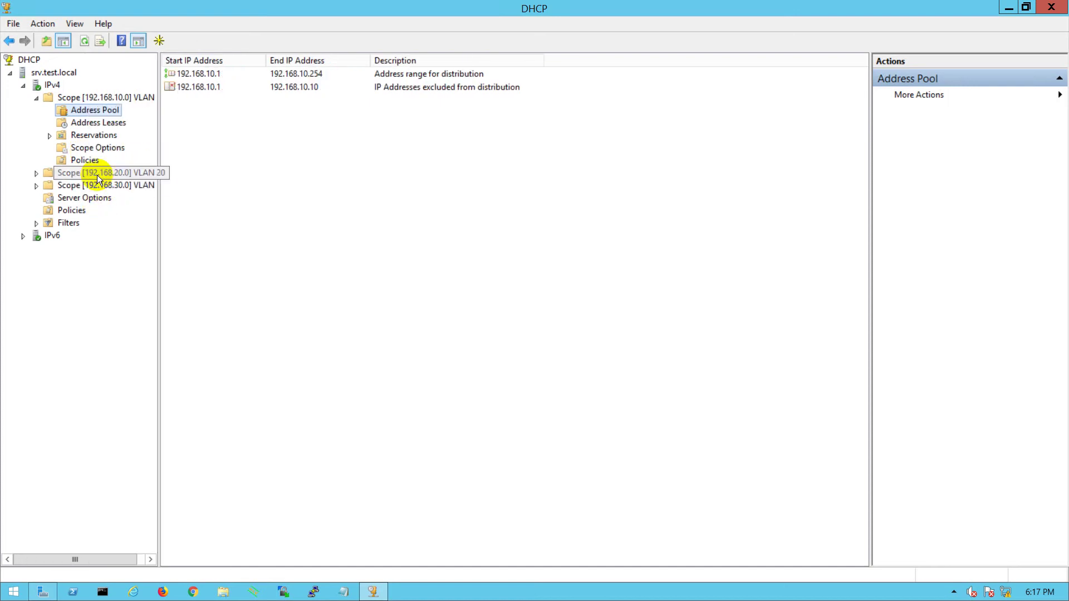
left_click(35, 173)
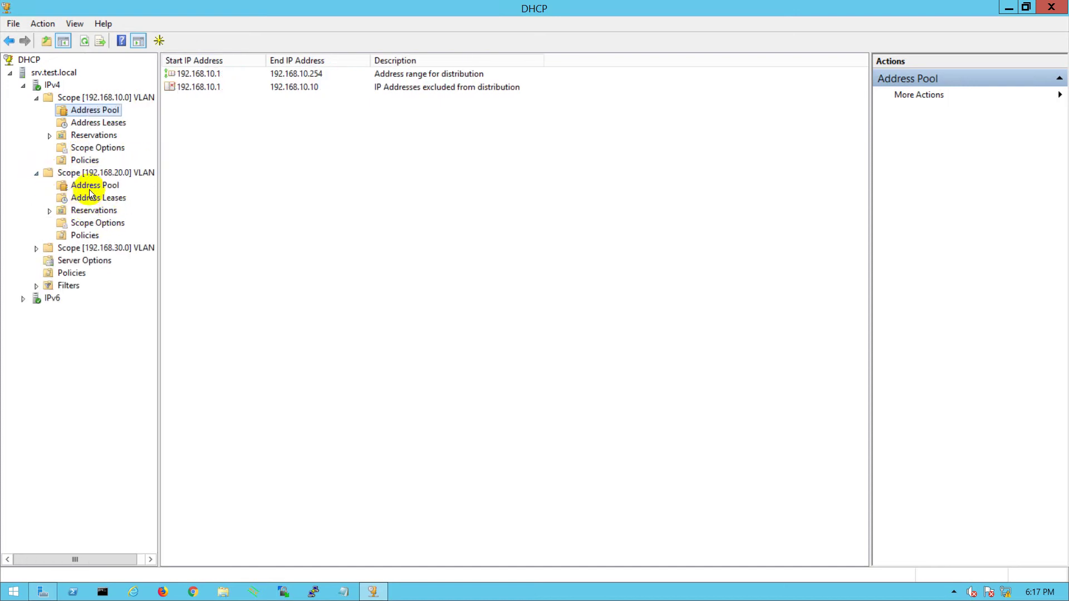
left_click(92, 186)
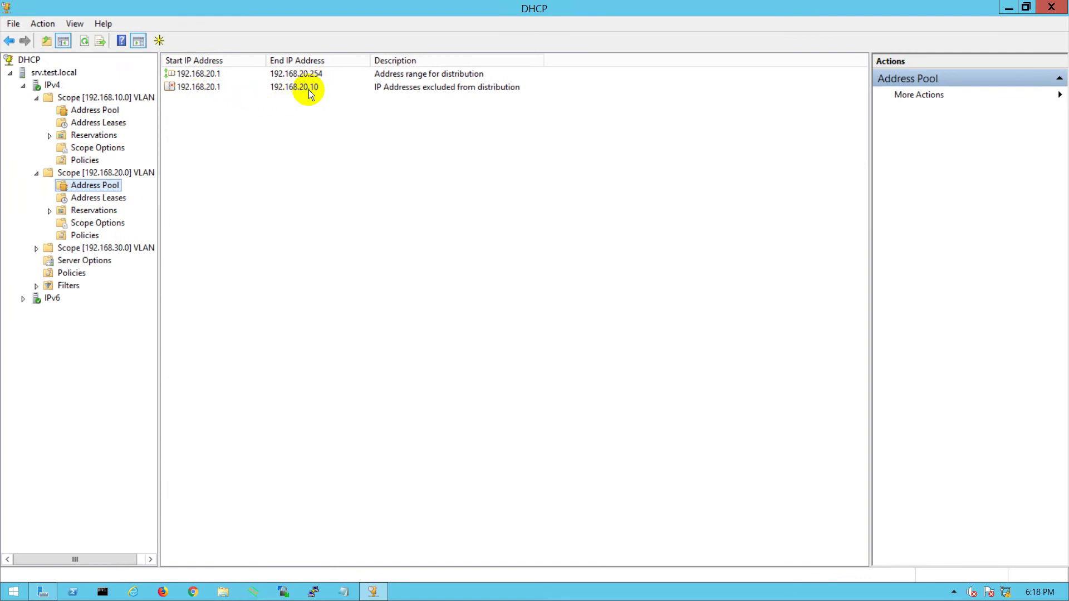
left_click(61, 248)
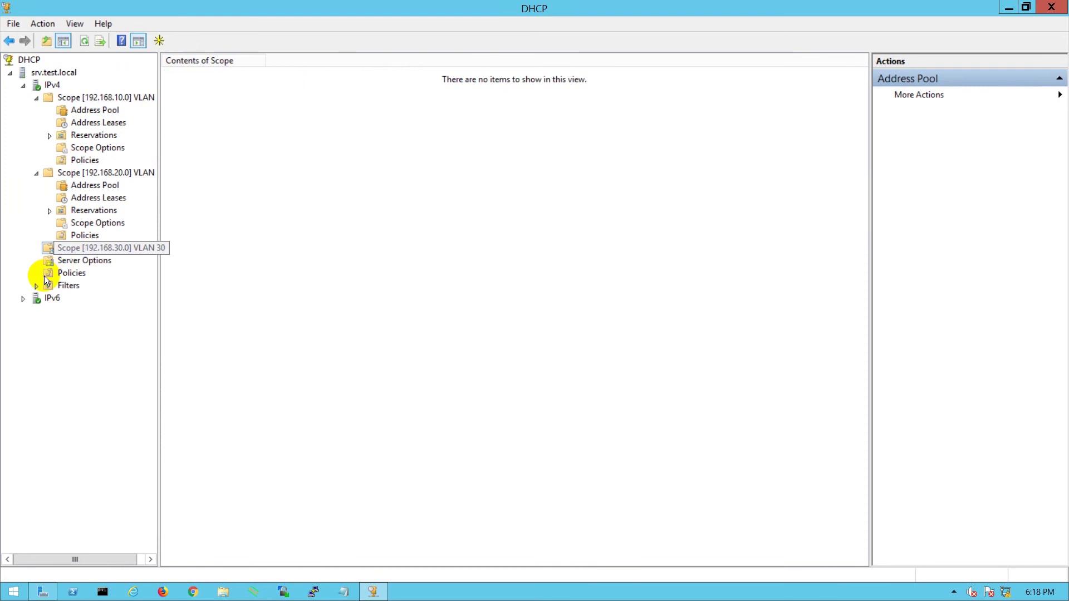
left_click(37, 249)
left_click(94, 275)
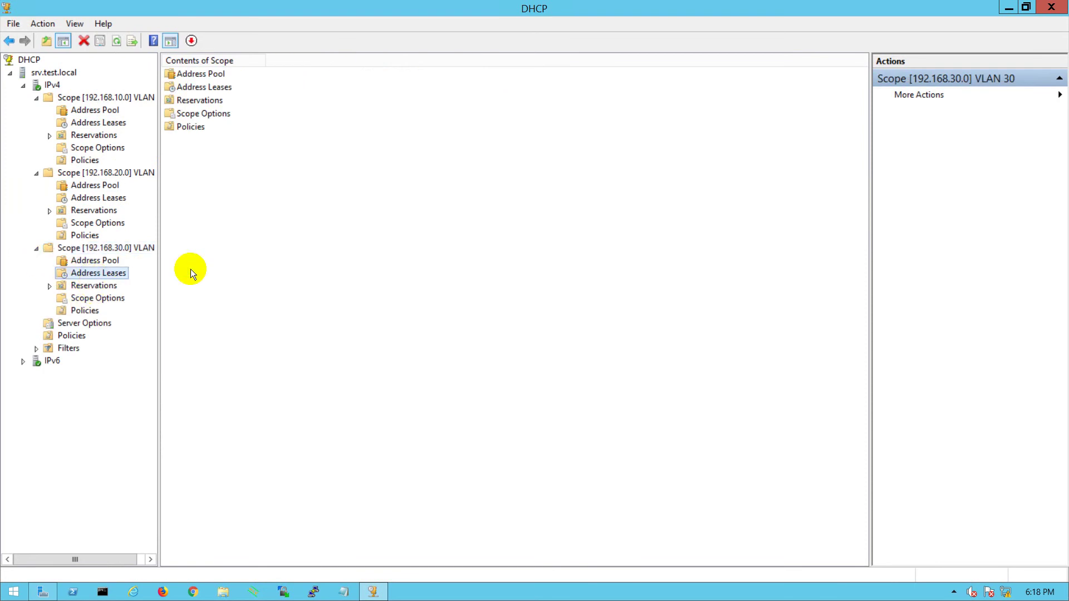
left_click(95, 261)
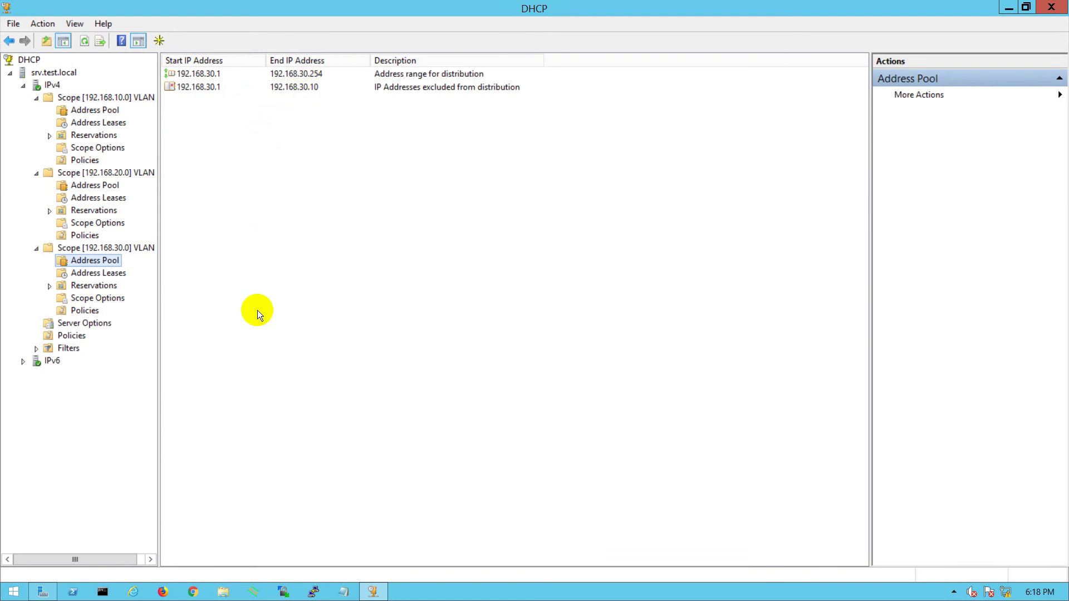
- Close the DHCP console, minimise the remote session, and return to the EVE-NG topology
left_click(1050, 7)
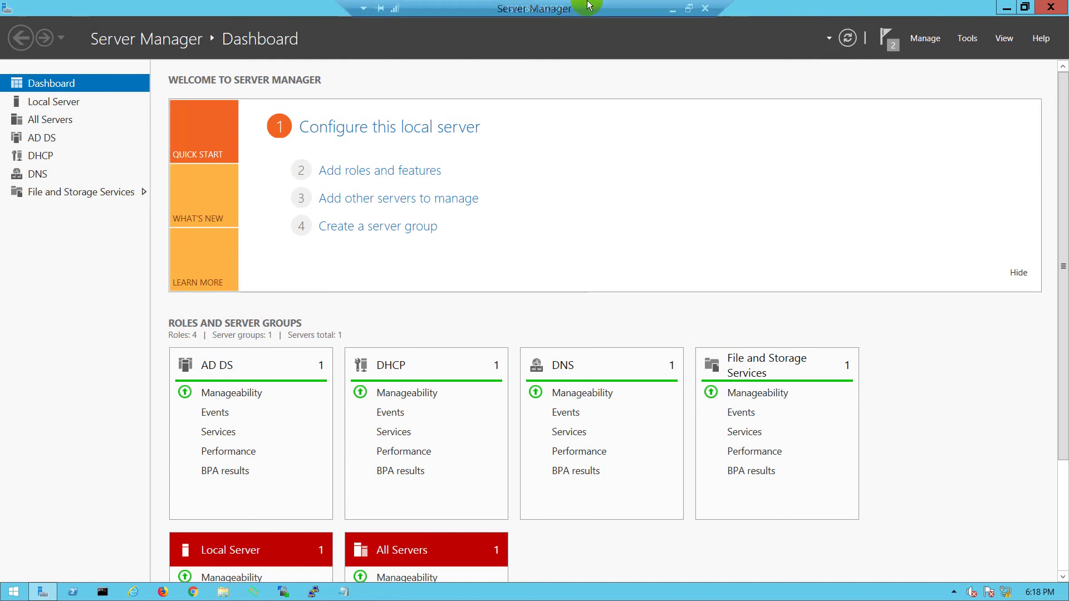
left_click(673, 10)
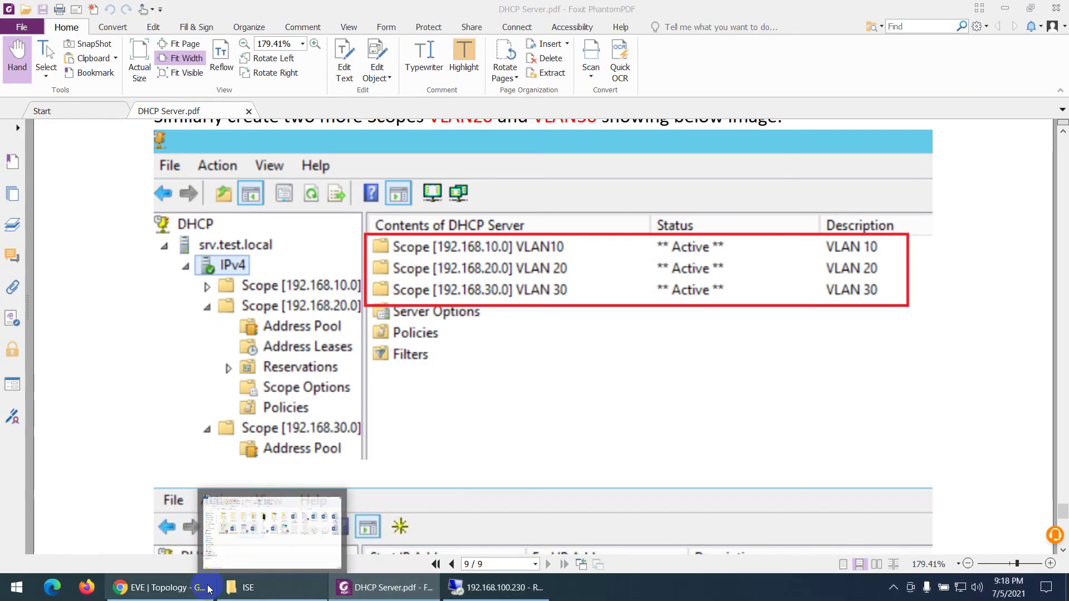
left_click(167, 596)
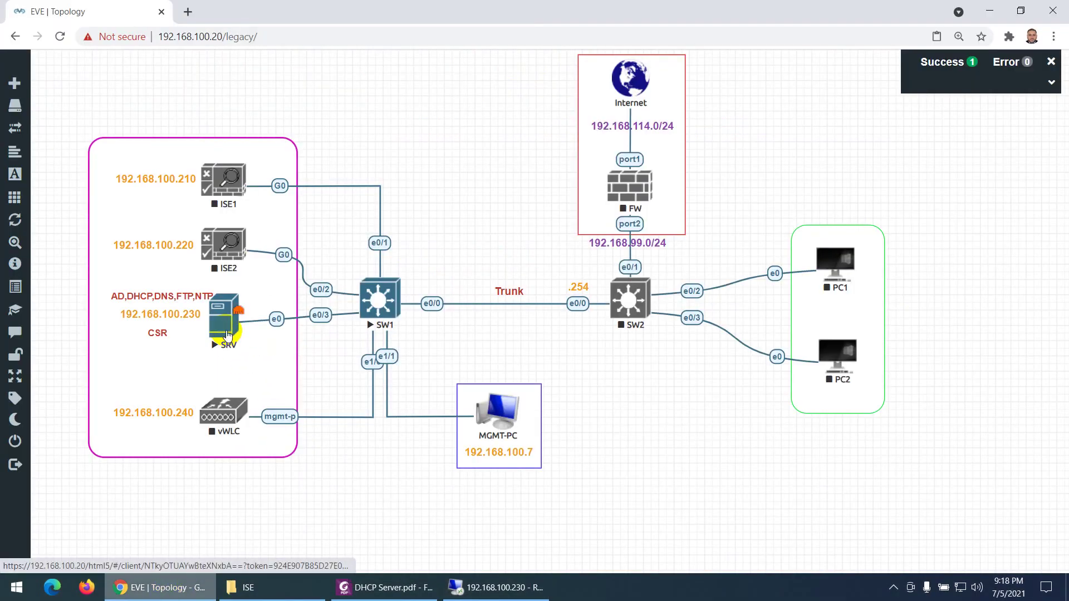